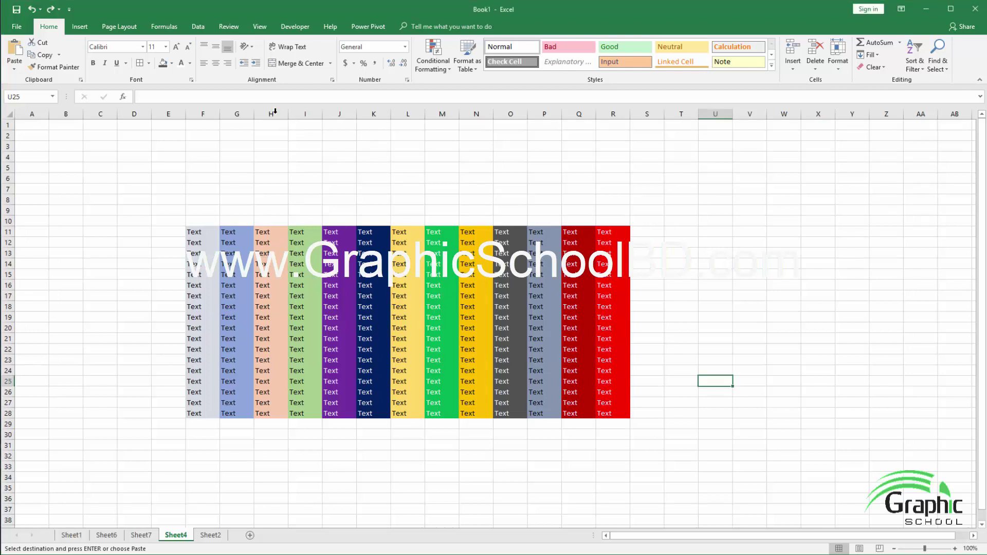
- Insert the copied blank blue columns at H–J, shifting the coloured table right to column U
drag(271, 113, 352, 121)
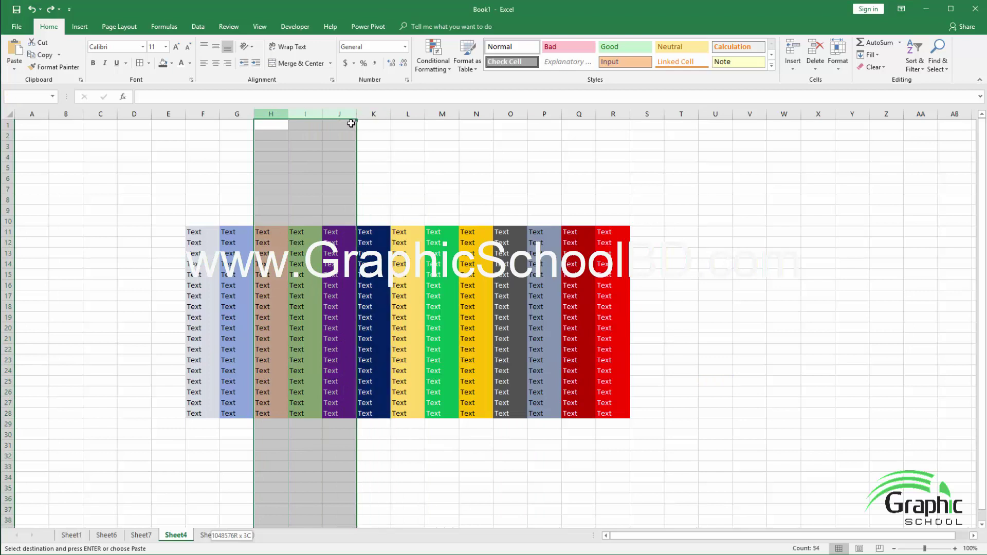
click(802, 72)
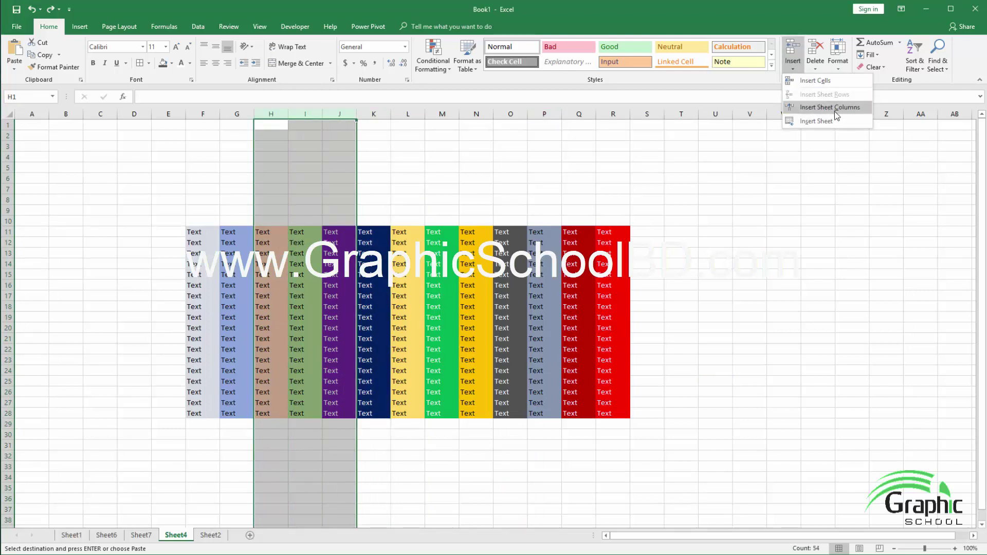
click(432, 221)
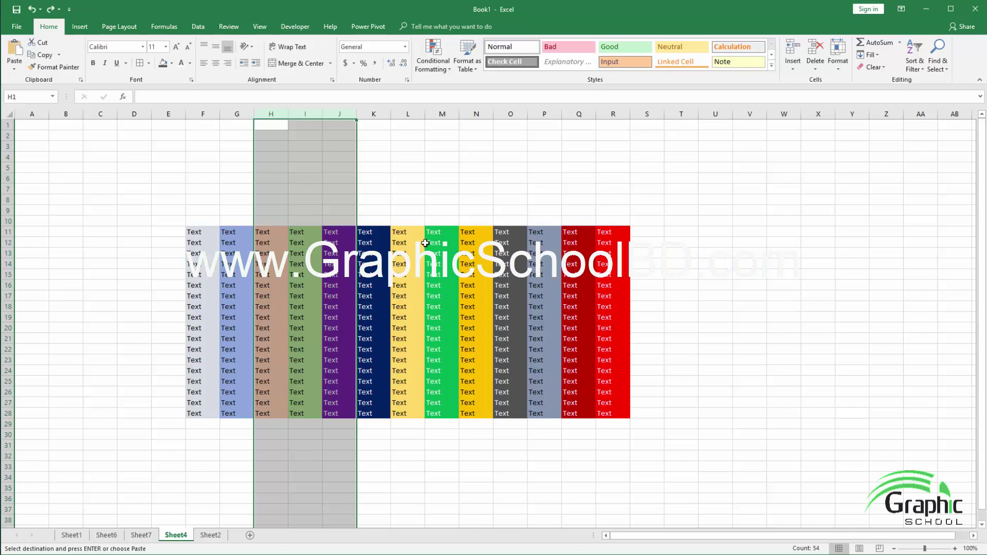
key(ctrl+plus)
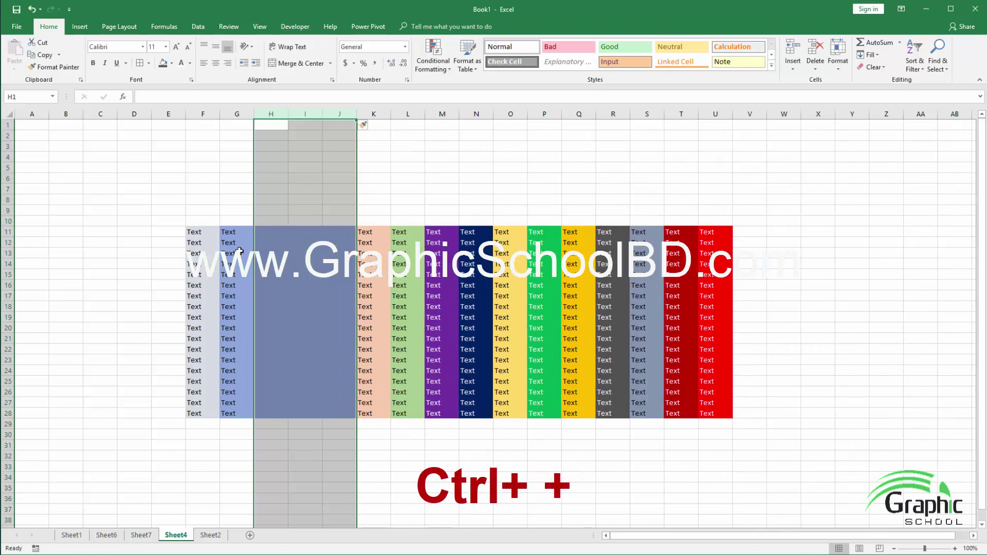
- Insert seven blank rows at rows 12–18, repeat the insertion, then paste the copied column over columns G–M
click(366, 286)
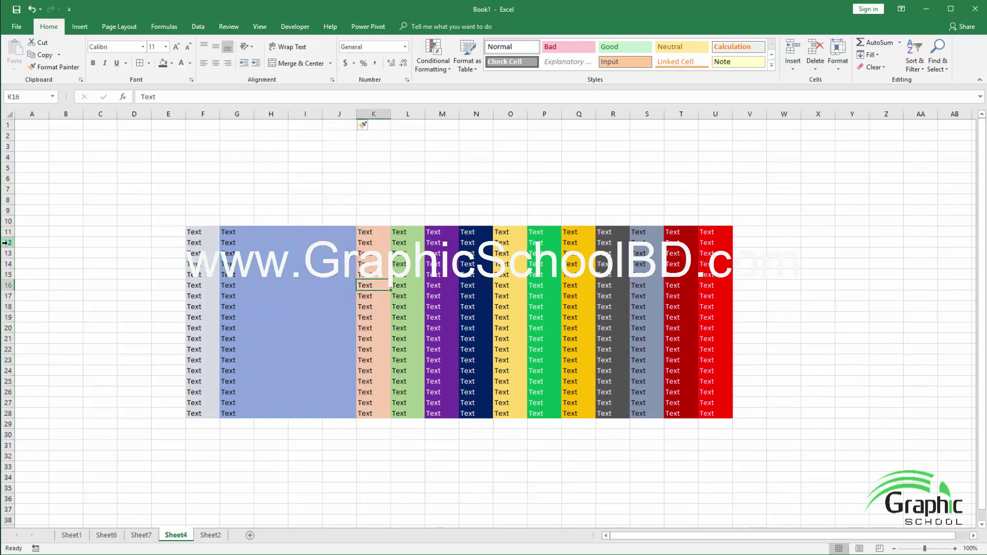
drag(7, 243, 8, 306)
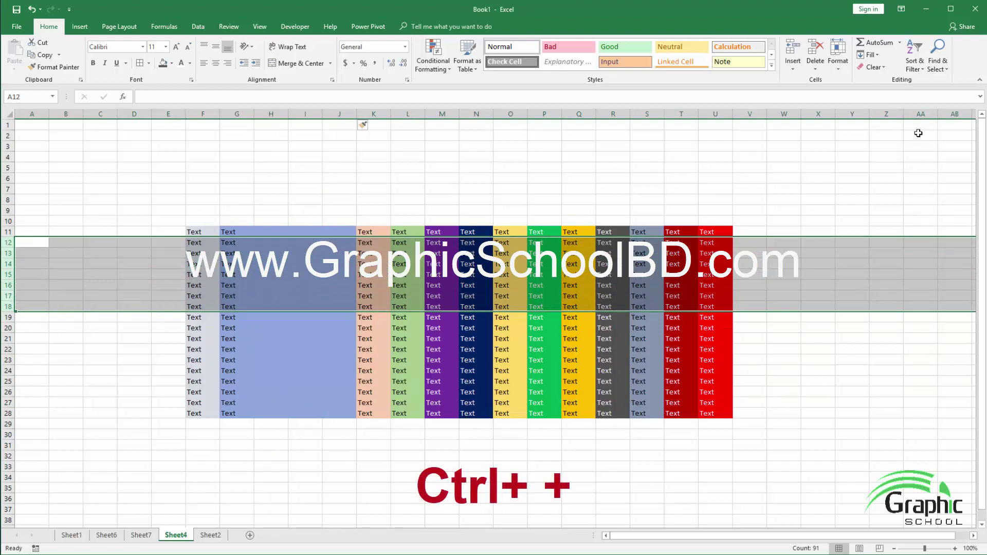
key(ctrl+plus)
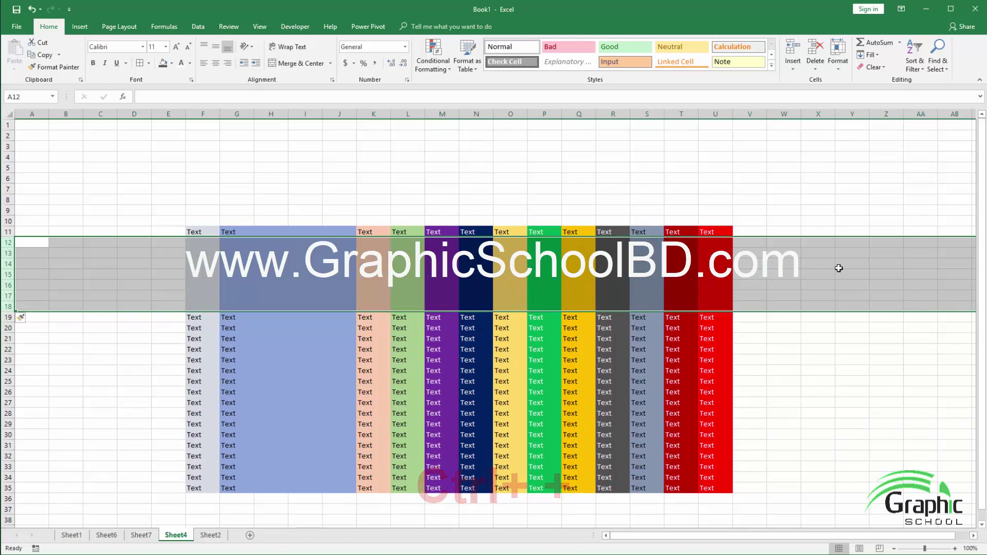
key(ctrl+plus)
key(ctrl+plus)
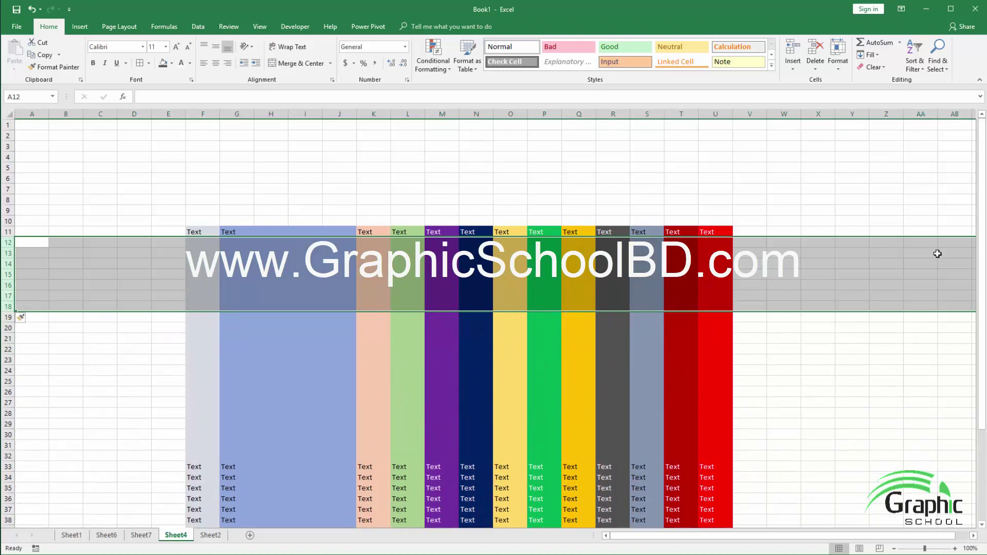
key(ctrl+plus)
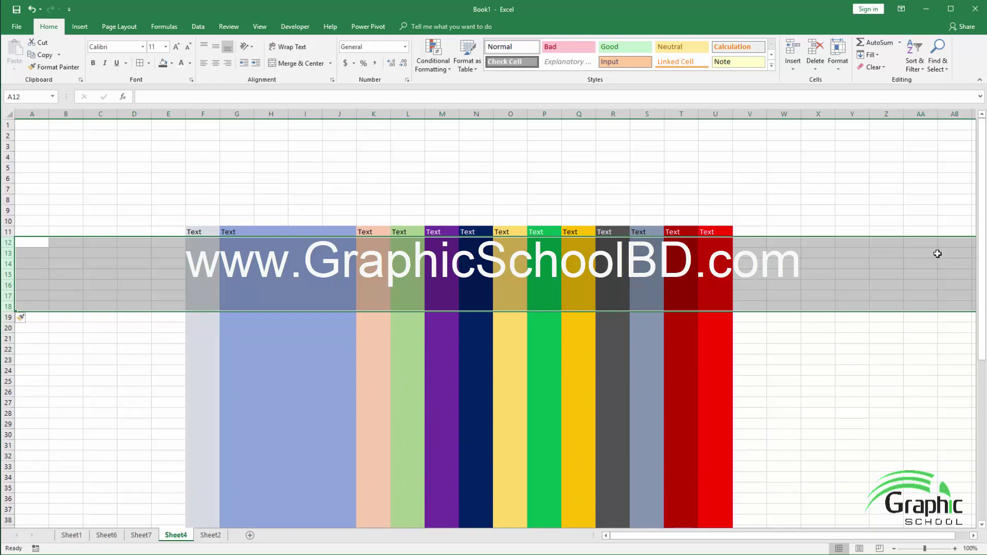
mouse_move(237, 114)
mouse_down()
mouse_move(473, 155)
mouse_move(432, 163)
mouse_up()
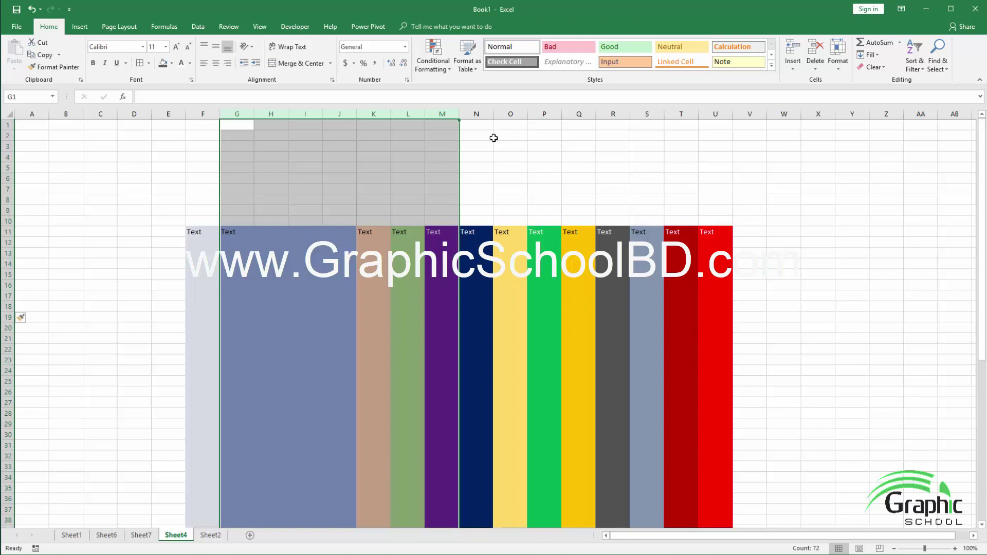
key(ctrl+v)
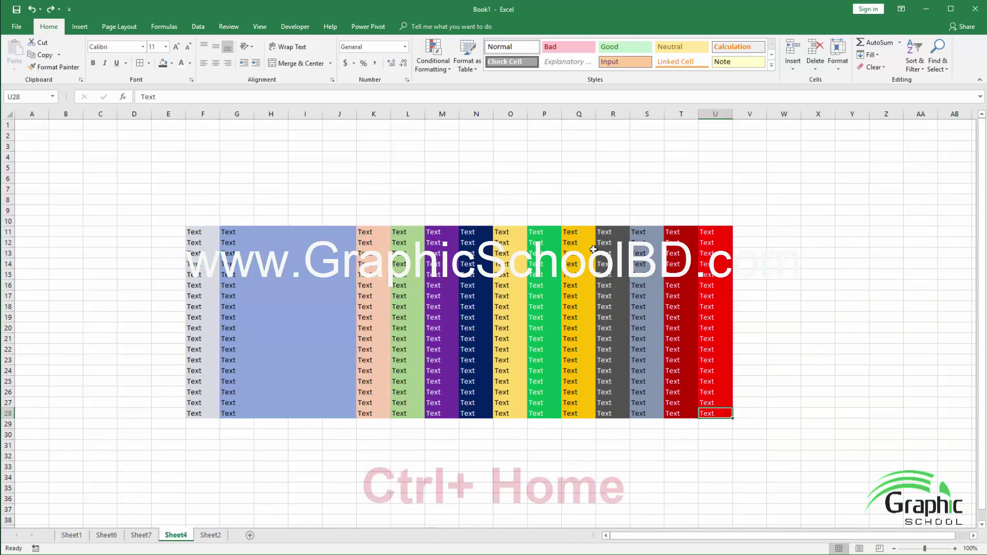
- Jump between A1 and the last used cell U28 with Ctrl+Home and Ctrl+End, twice
key(ctrl+Home)
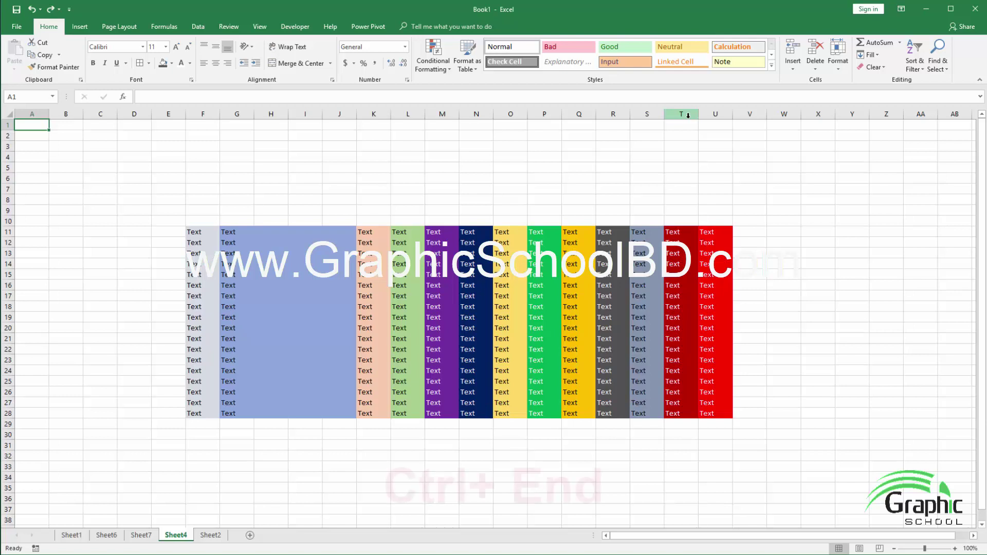
key(ctrl+End)
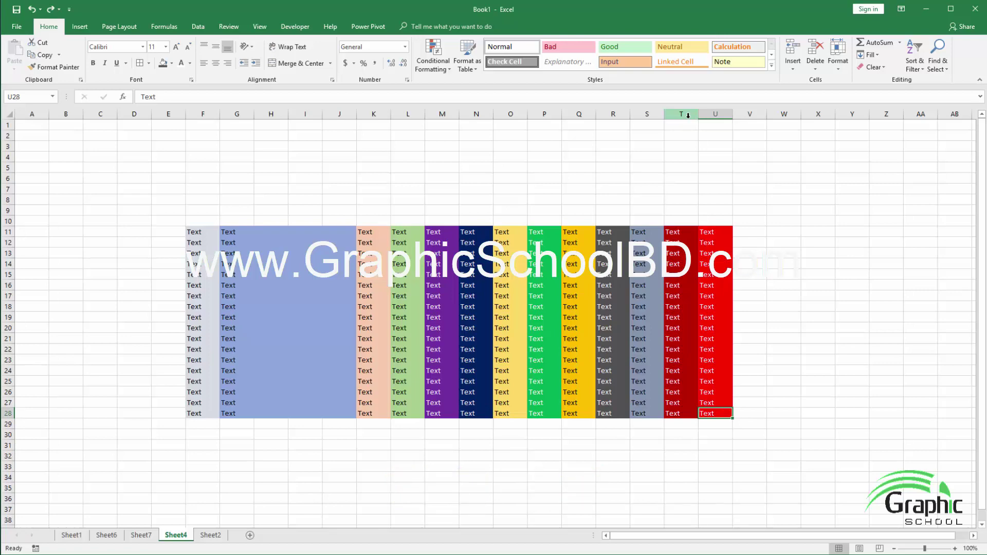
scroll(501, 321, down, 8)
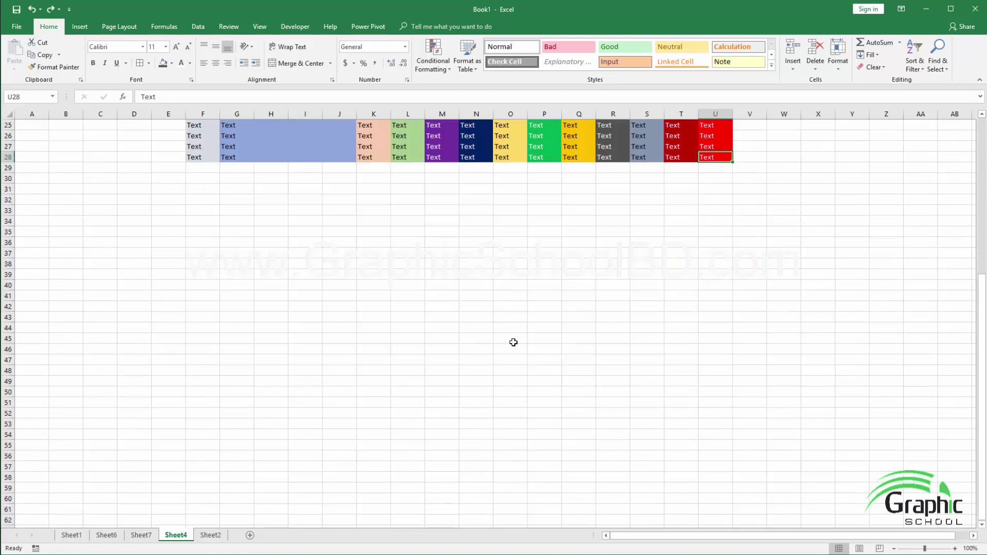
scroll(513, 342, up, 5)
scroll(514, 342, up, 3)
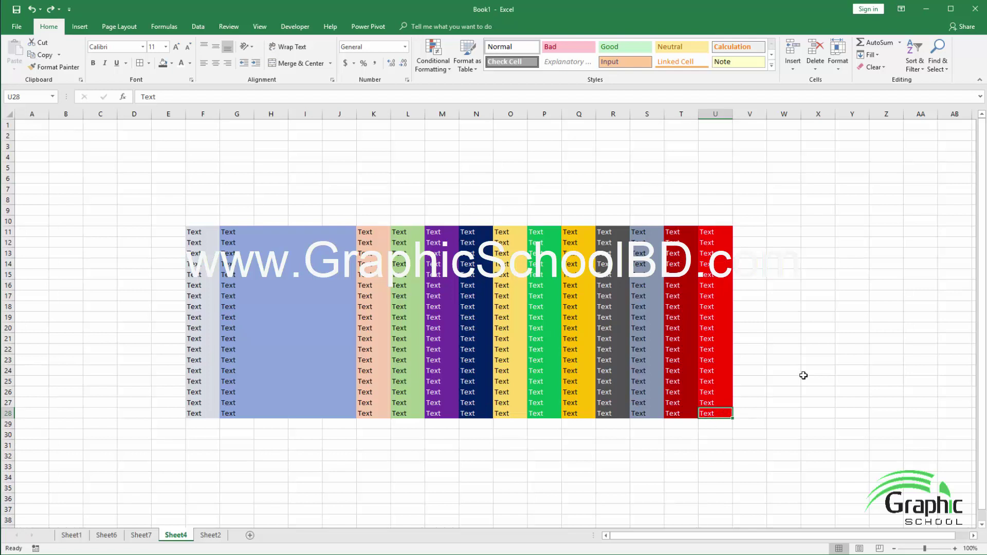
key(ctrl+Home)
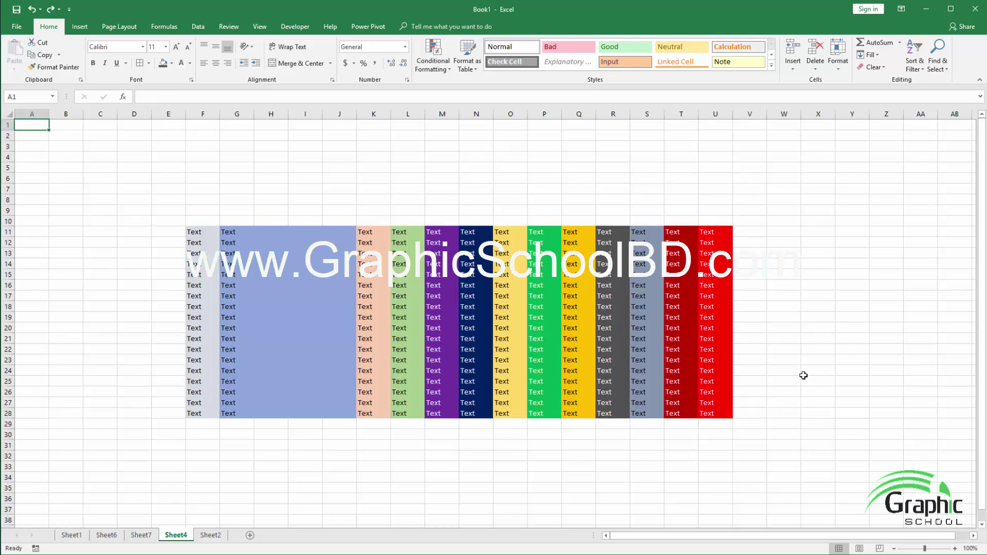
key(ctrl+End)
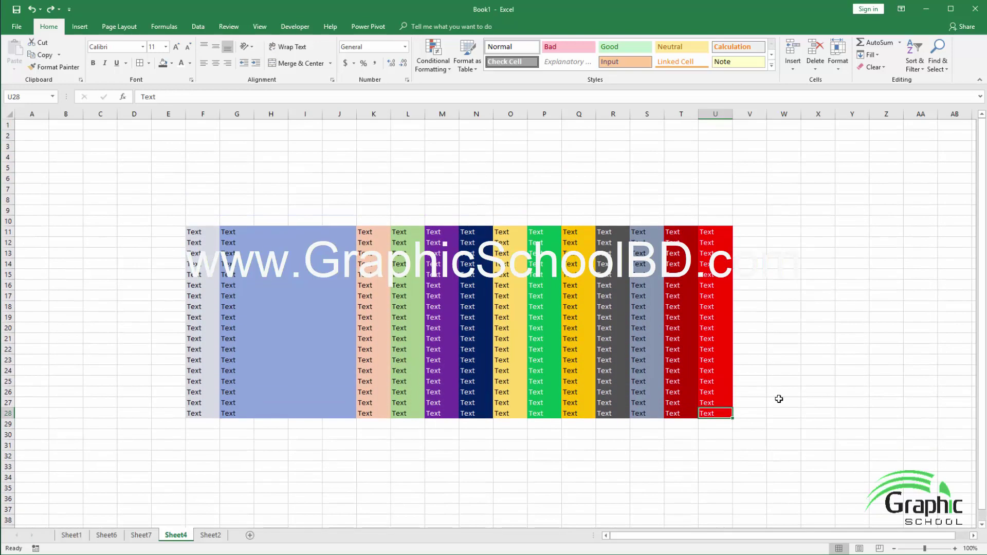
- Select cell I6, page down several screens through the sheet, then page back up to the top rows
click(628, 341)
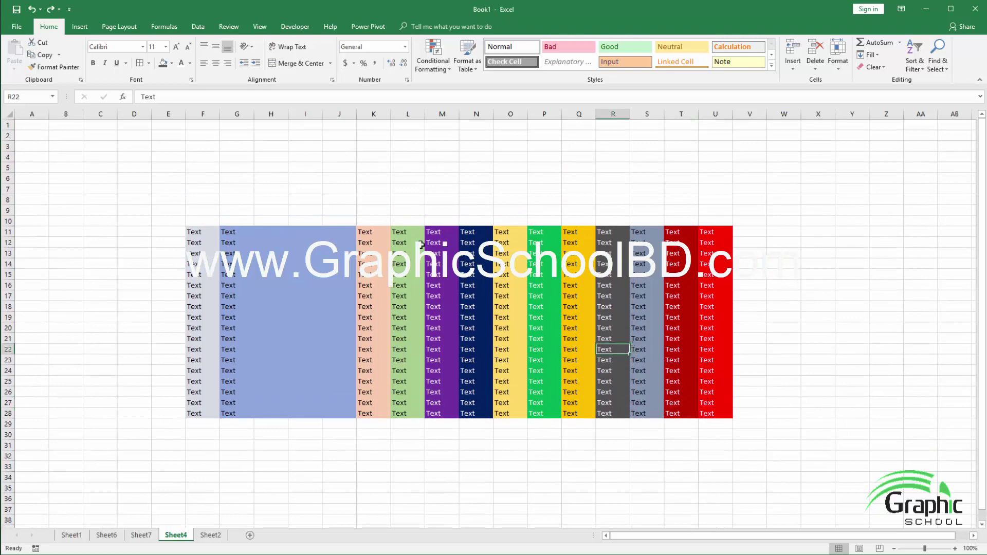
click(304, 177)
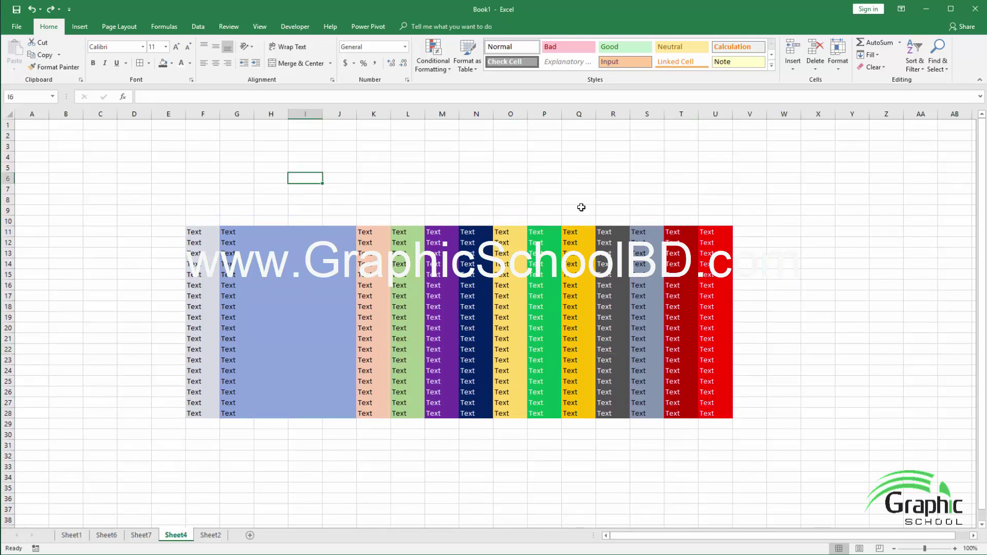
key(Page_Down)
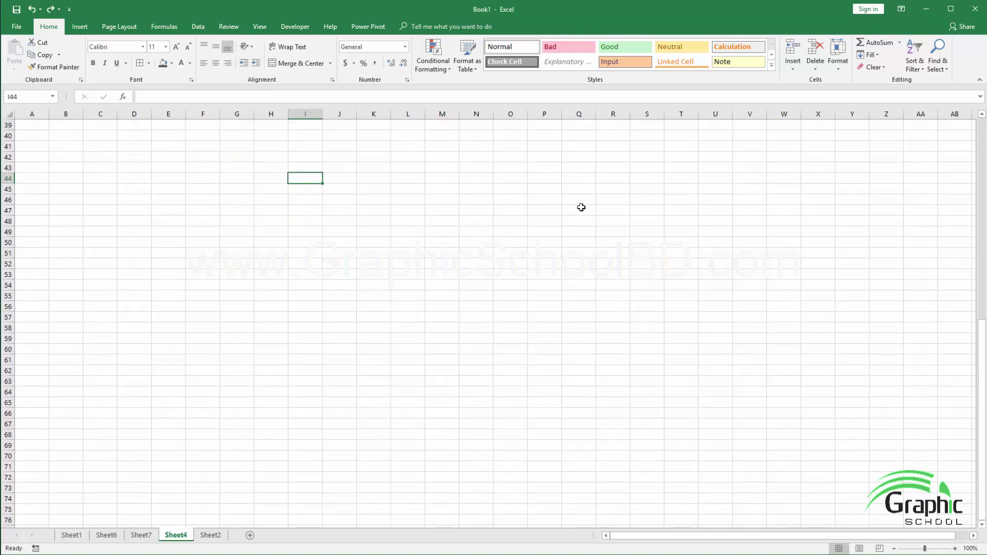
key(Page_Down)
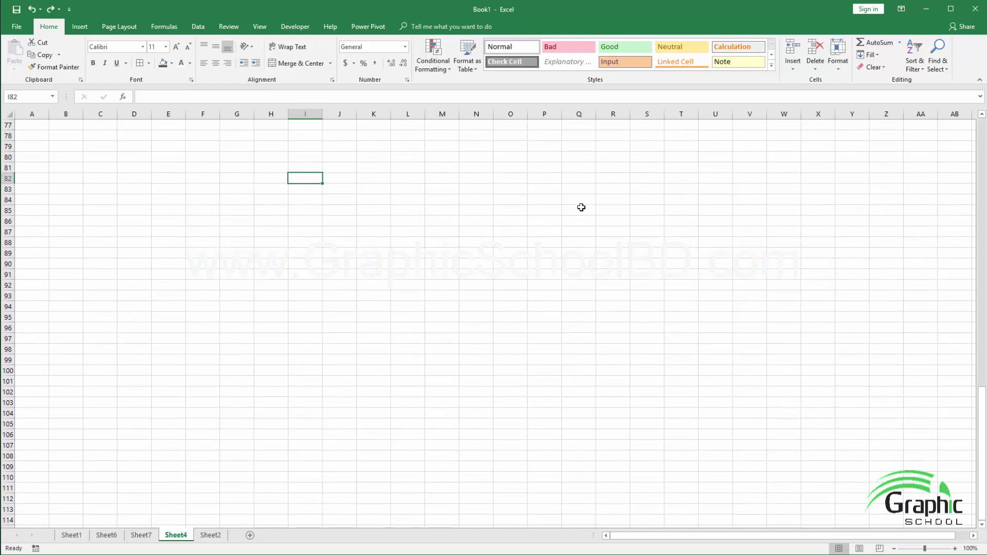
key(Page_Down)
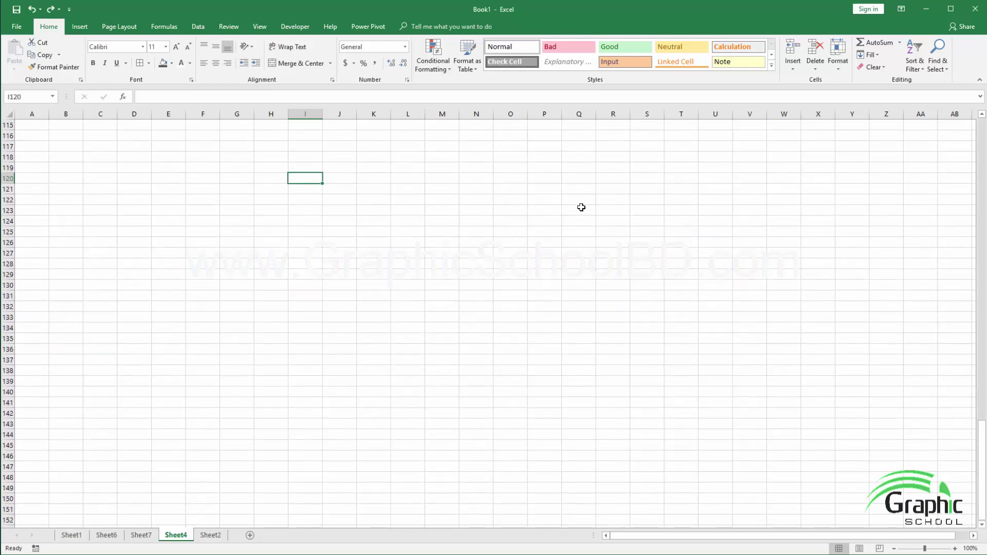
key(Page_Up)
key(Page_Up)
key(Page_Up)
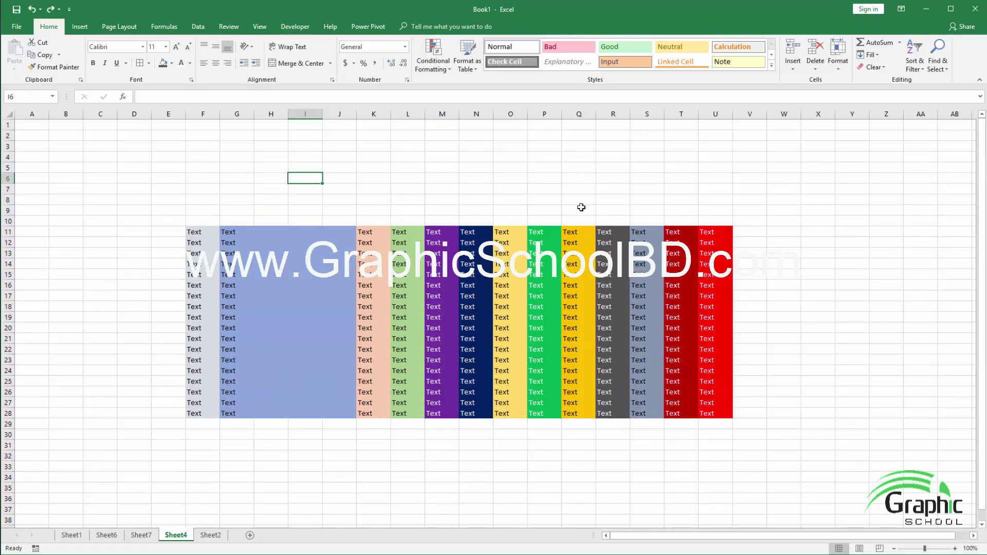
key(Page_Down)
key(Page_Down)
key(Page_Down)
key(Page_Down)
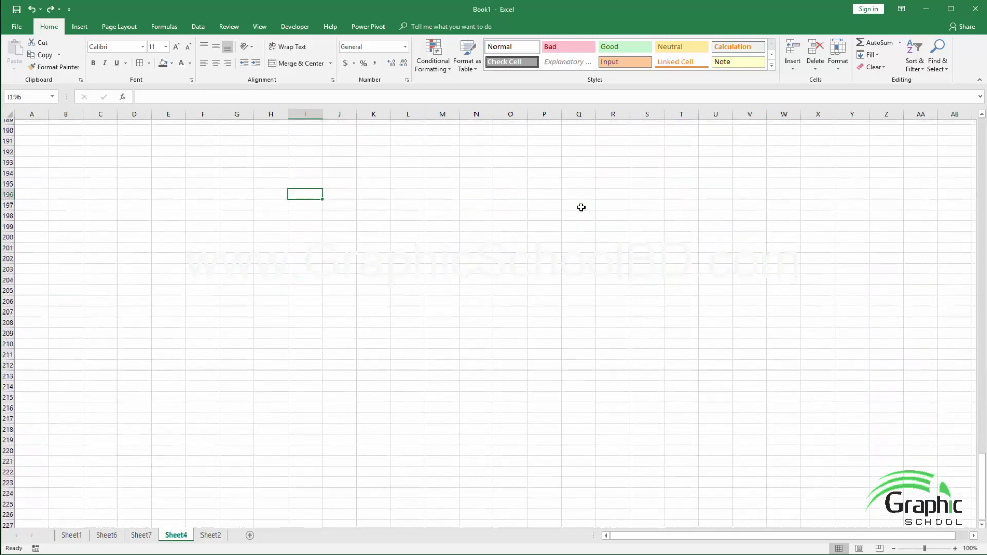
key(Page_Down)
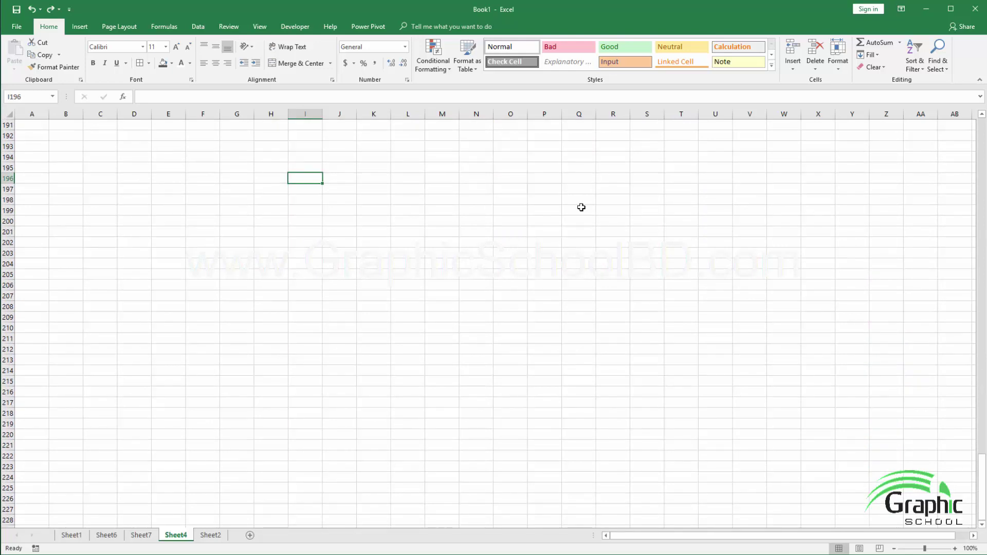
key(Page_Up)
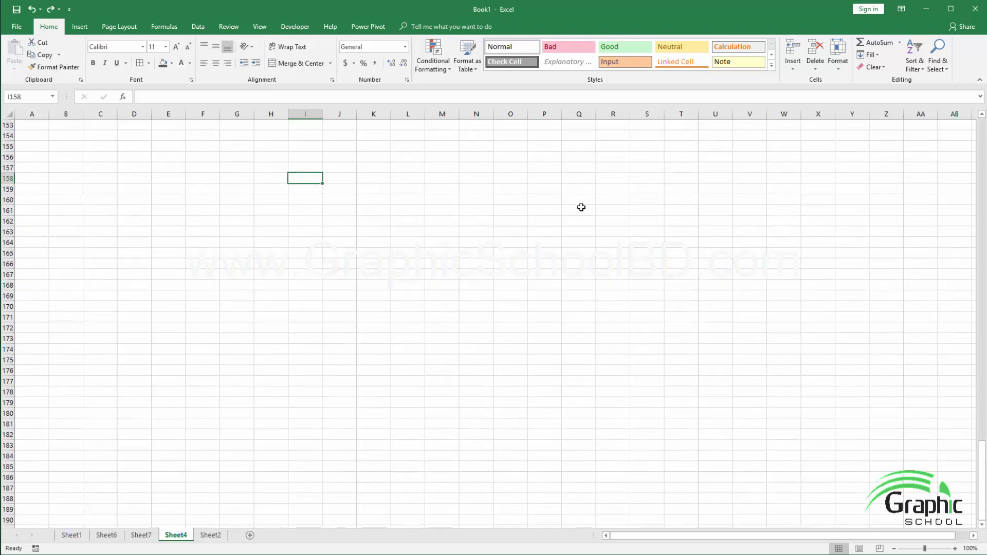
key(Page_Up)
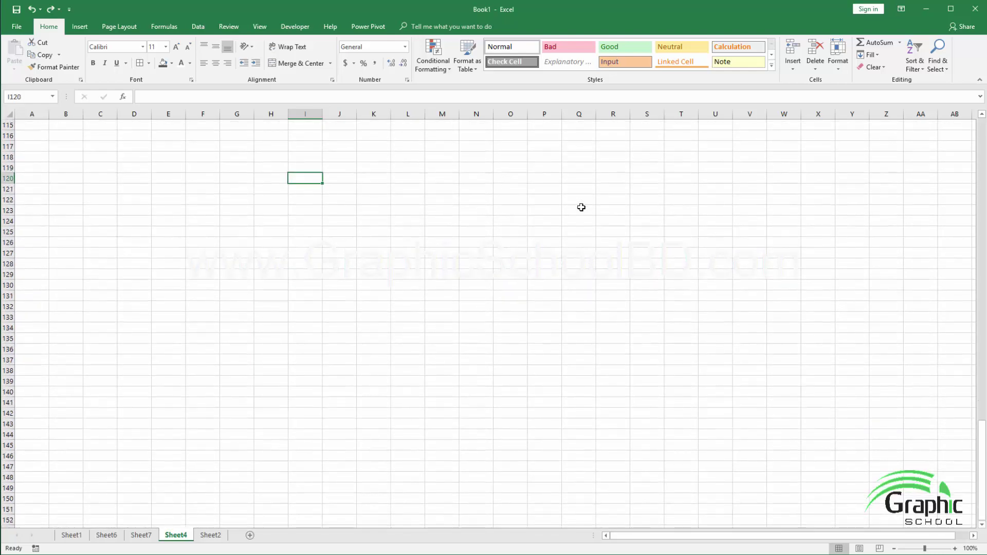
key(Page_Up)
key(Page_Up)
key(Page_Up)
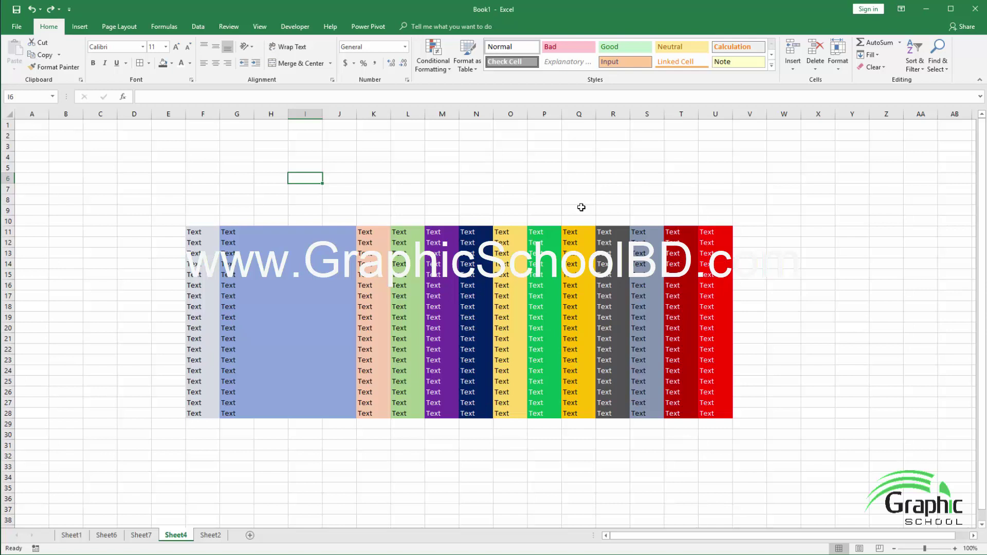
click(408, 209)
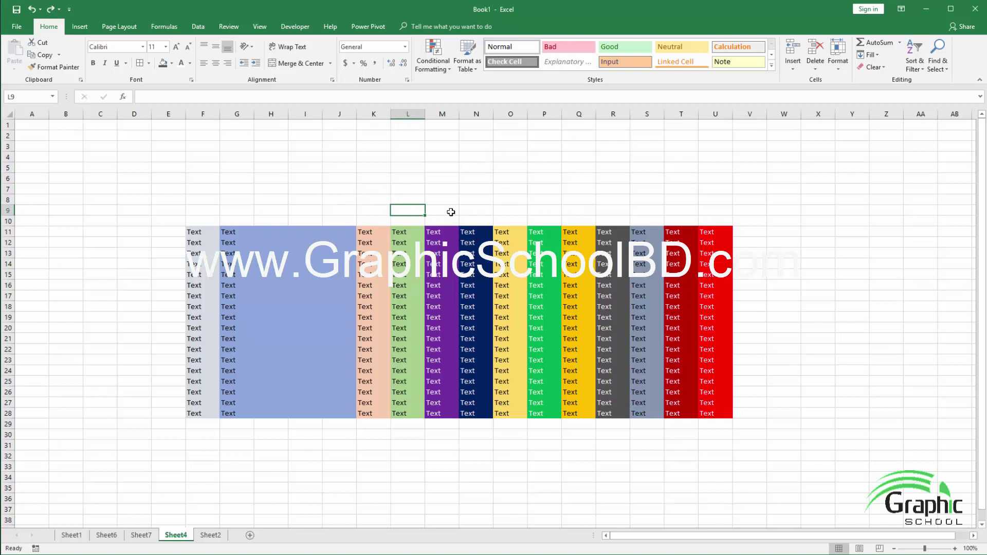
click(123, 167)
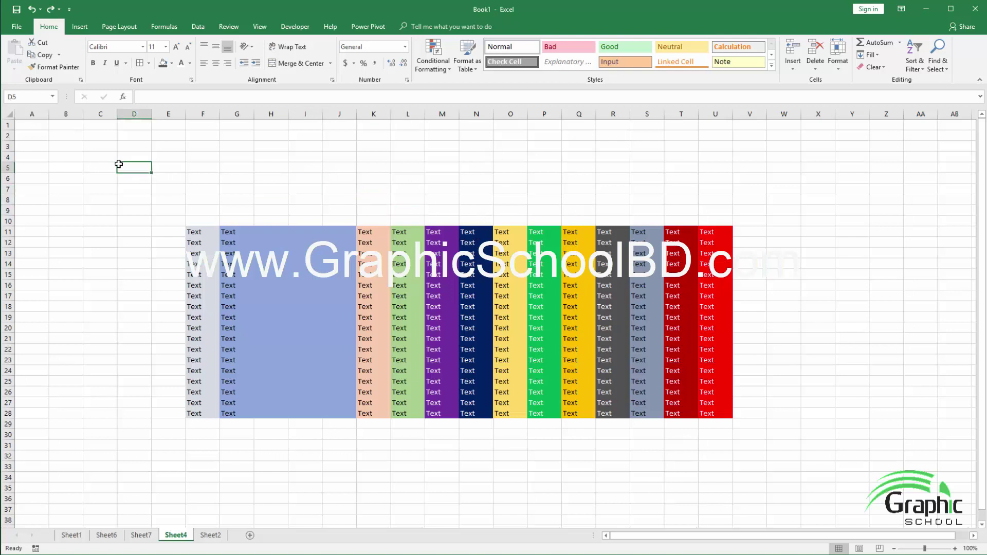
click(56, 160)
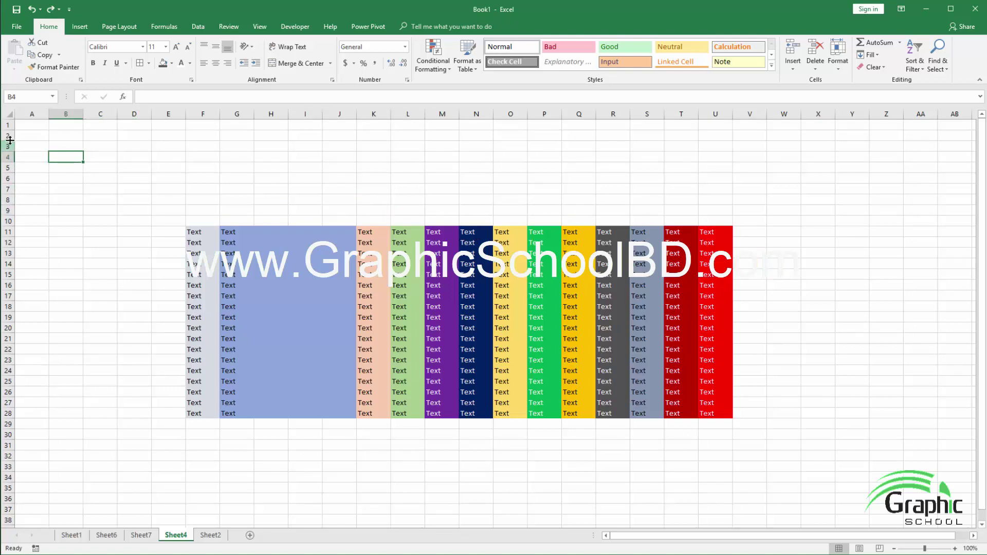
click(24, 124)
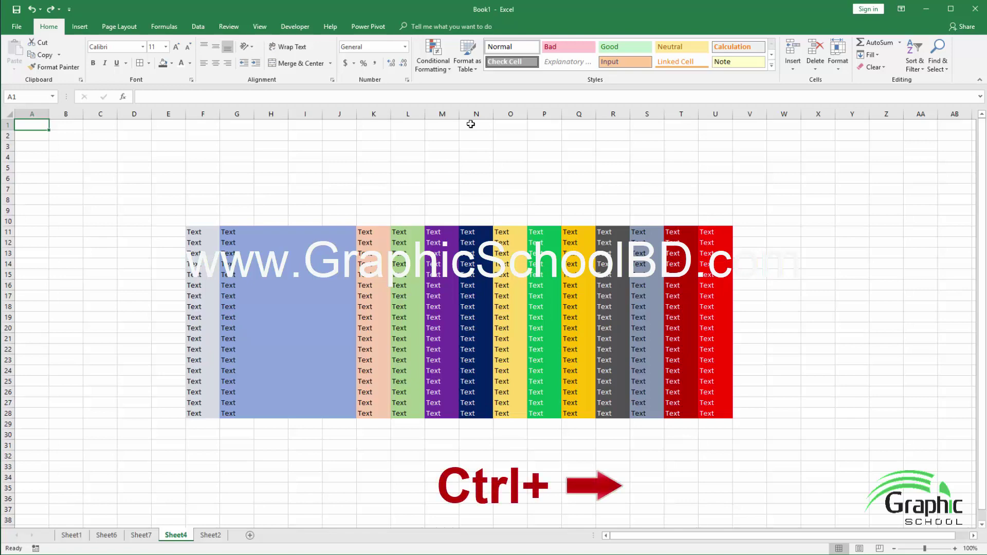
key(ctrl+Right)
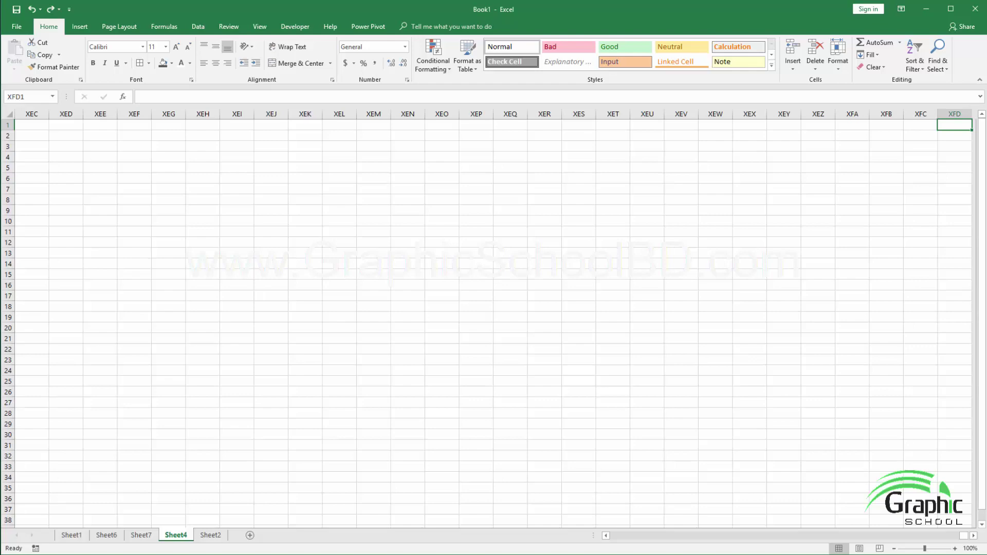
key(ctrl+Left)
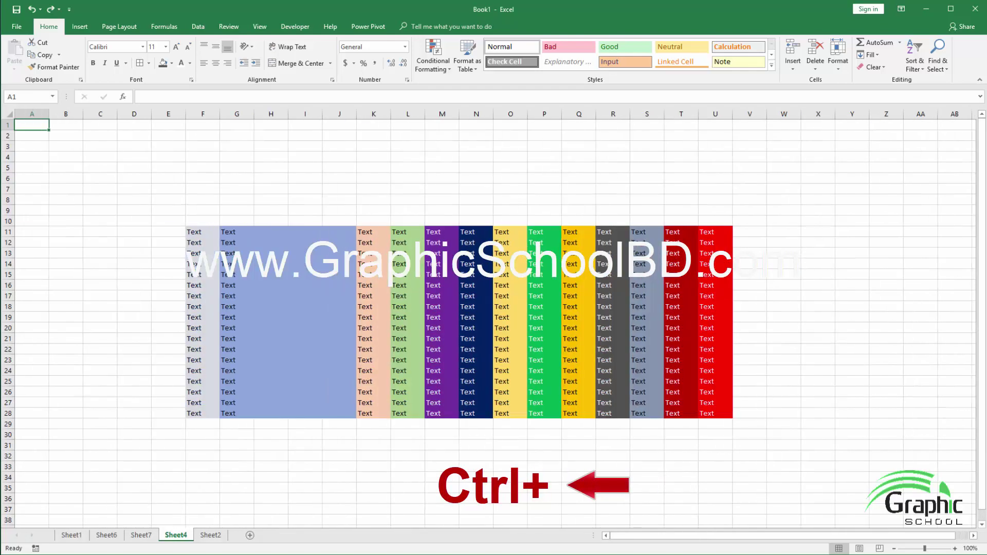
key(ctrl+Right)
key(ctrl+Left)
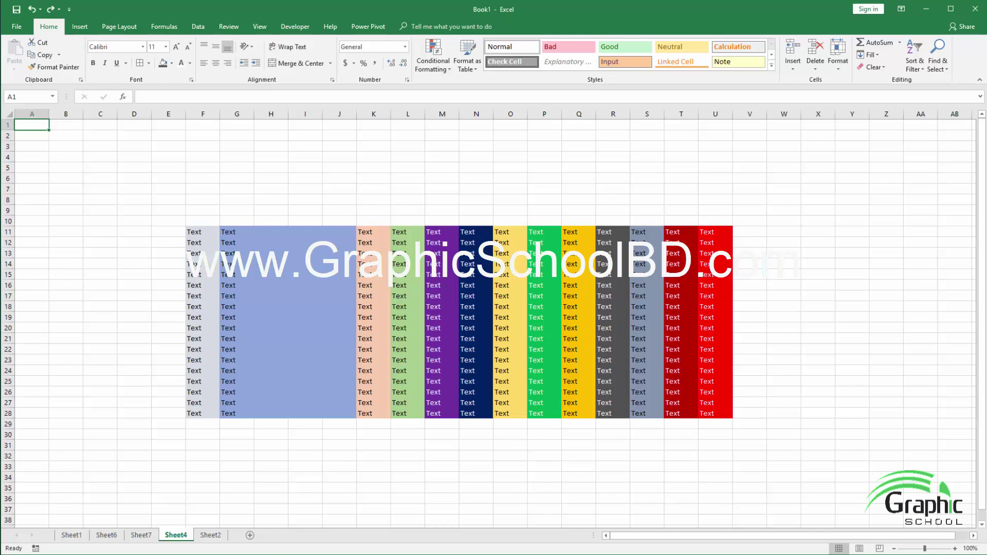
key(ctrl+Down)
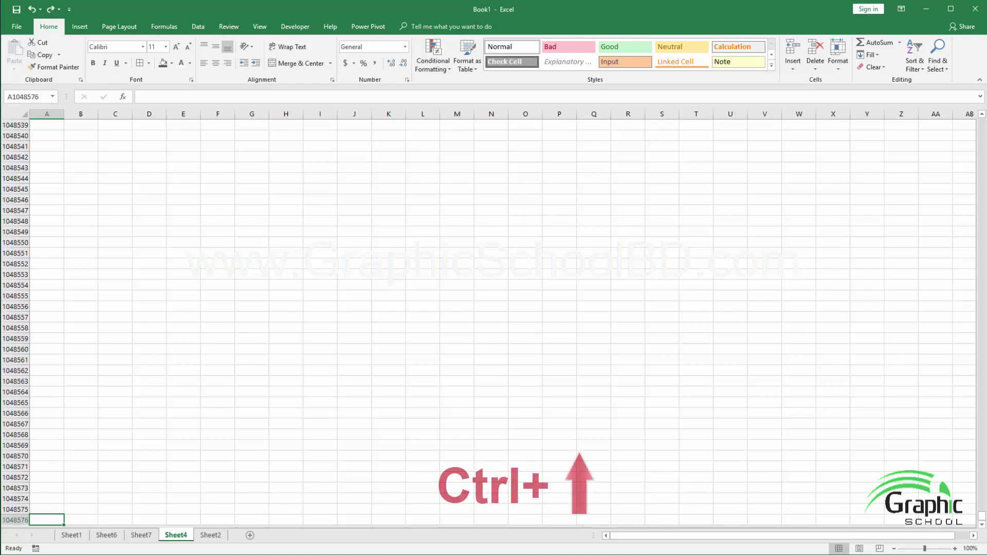
key(ctrl+Up)
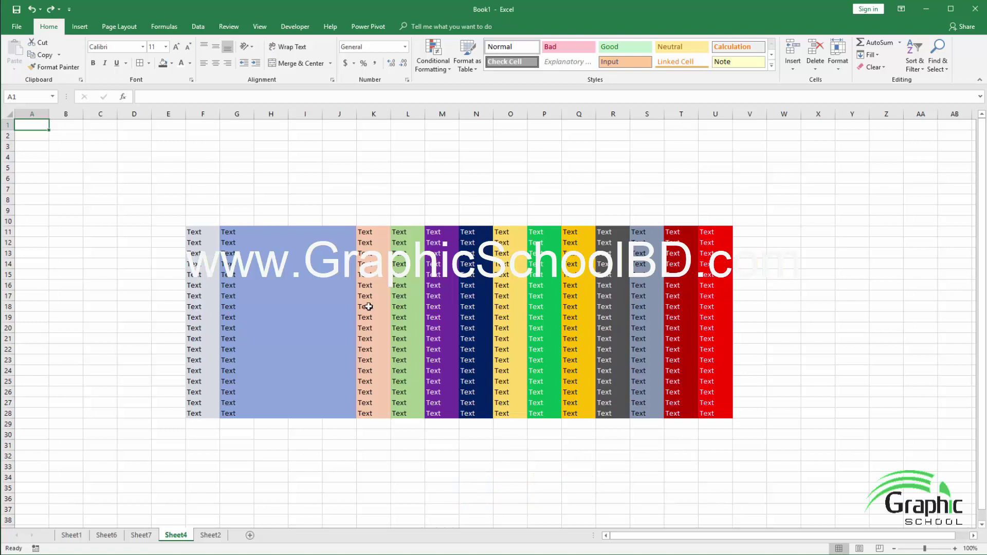
click(308, 307)
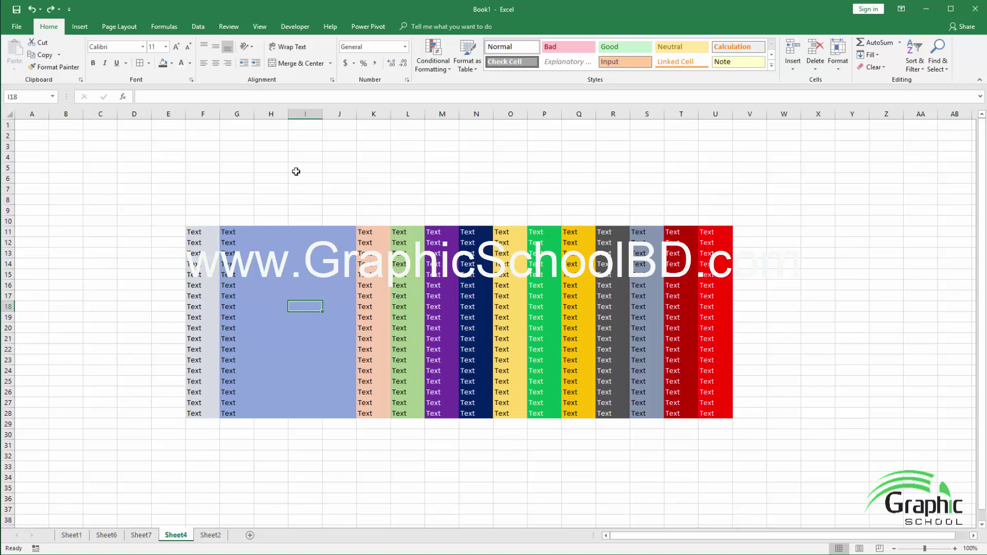
click(337, 114)
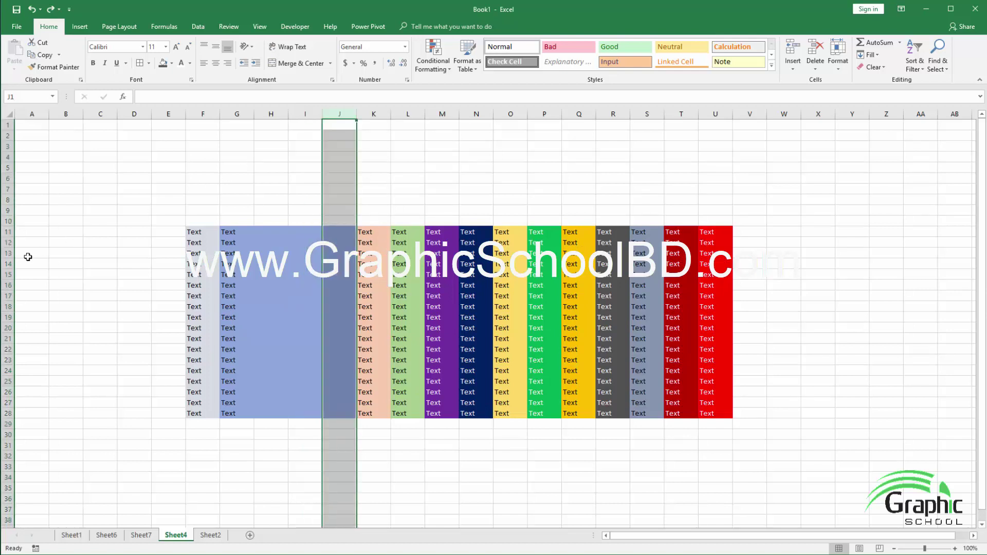
click(7, 253)
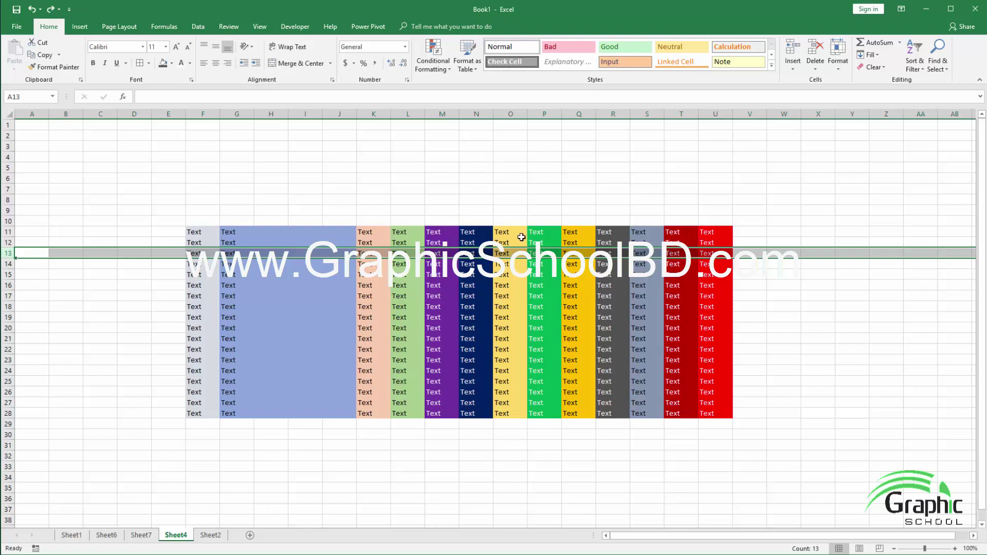
click(550, 315)
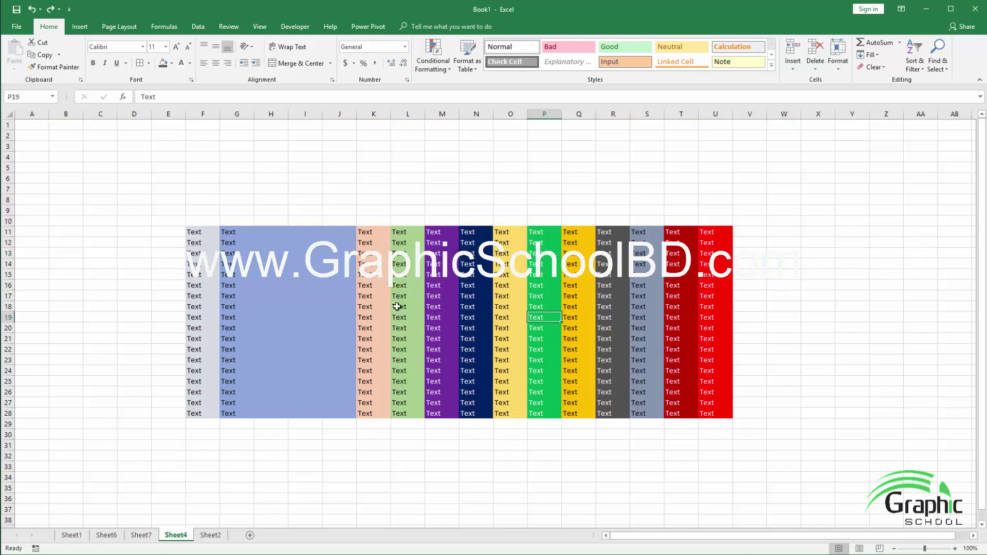
click(407, 277)
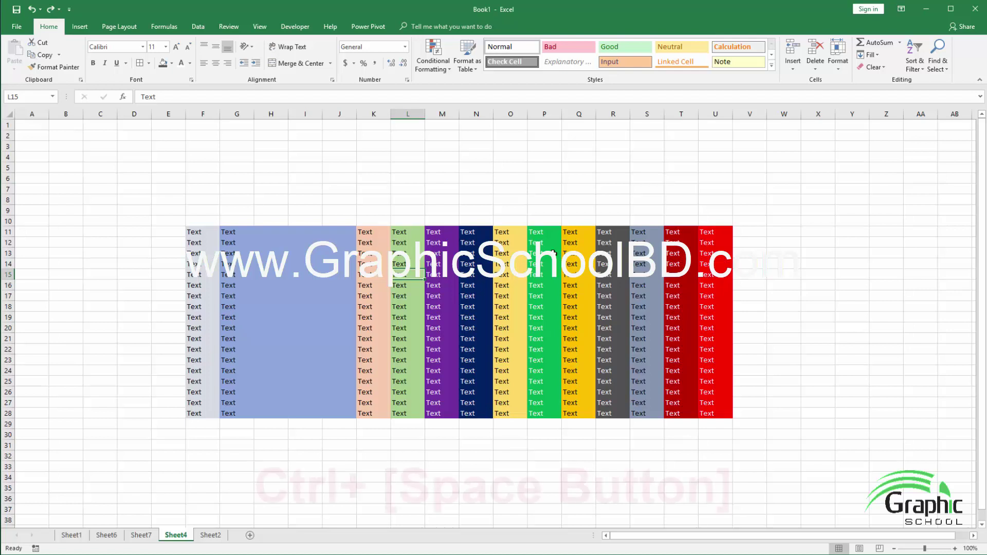
- Select all of column L, then all of row 16 from L16, doing both twice
key(ctrl+space)
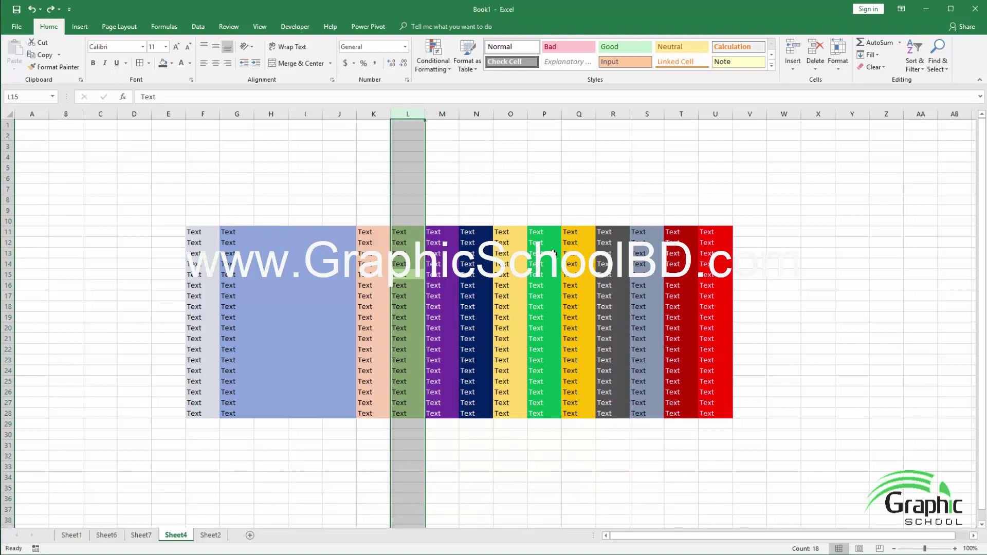
key(Down)
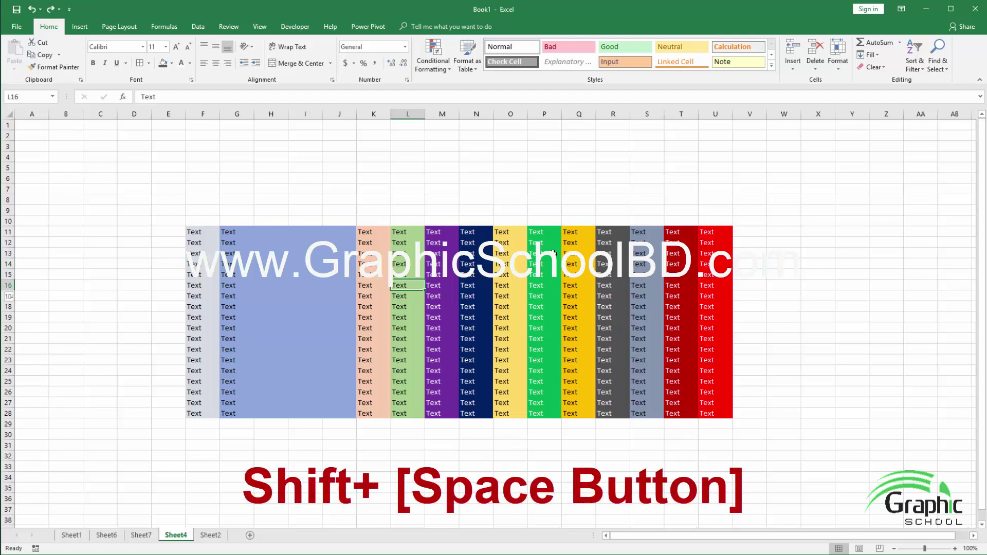
key(shift+space)
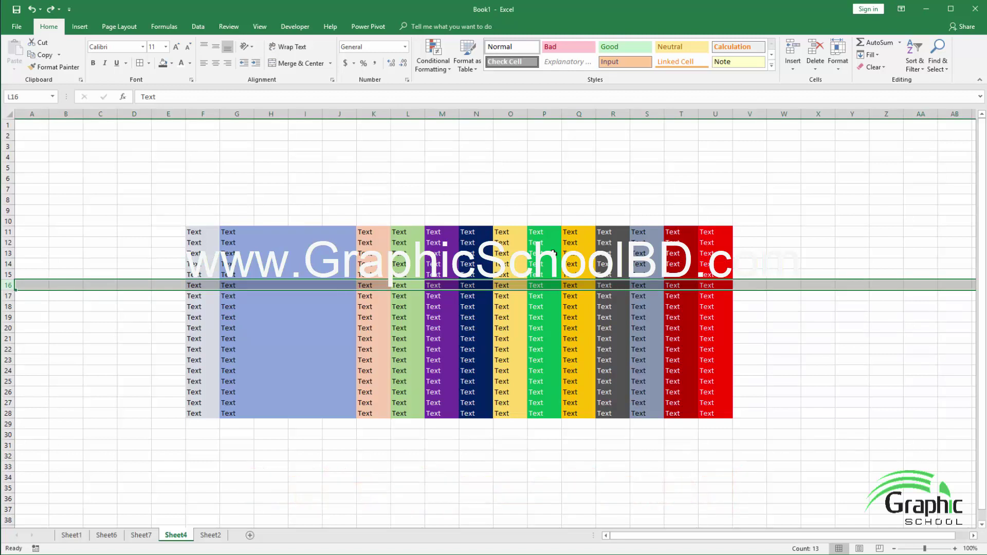
key(Up)
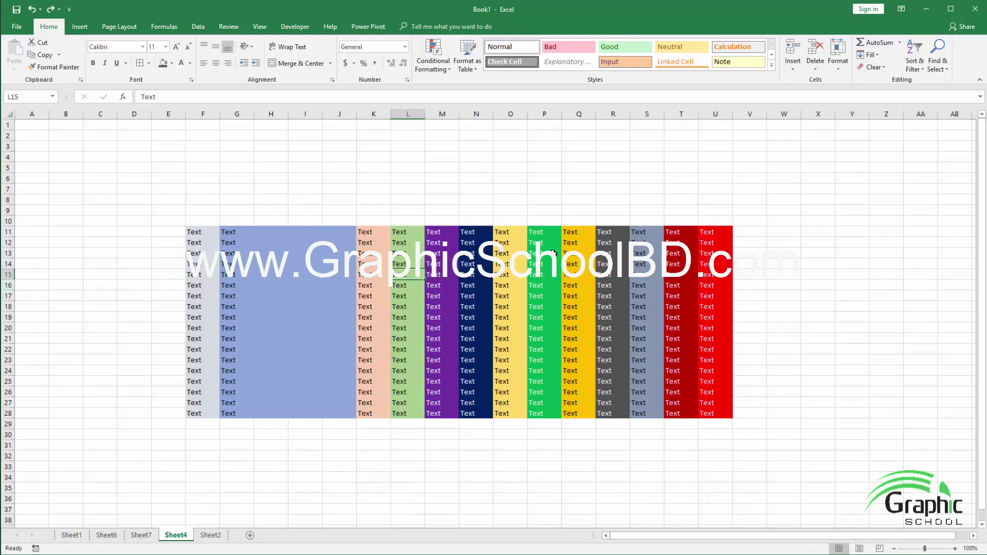
key(ctrl+space)
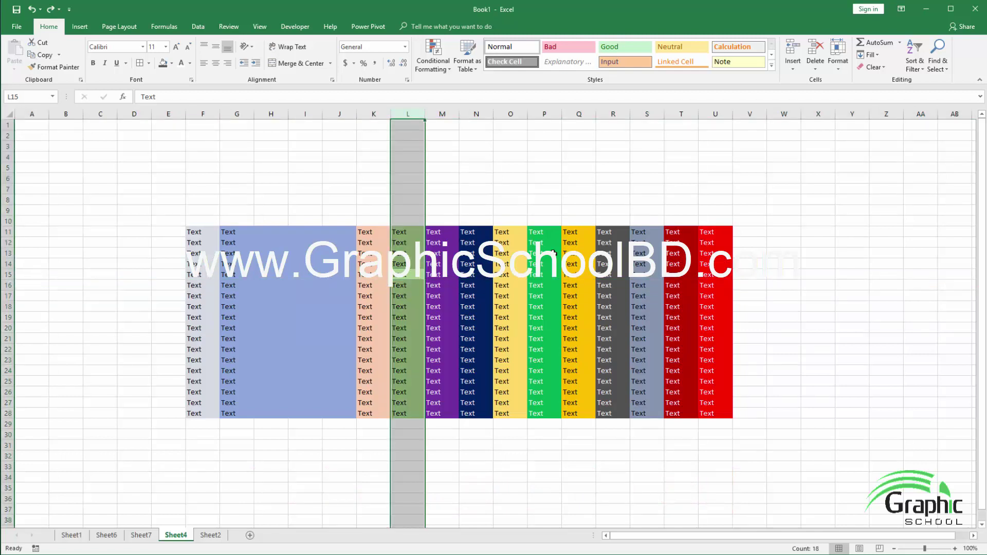
key(Down)
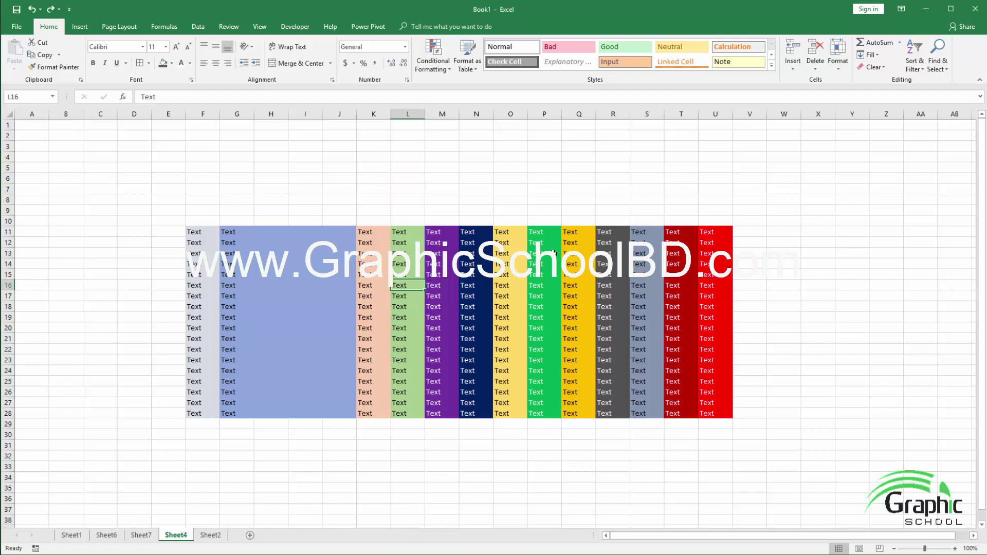
key(shift+space)
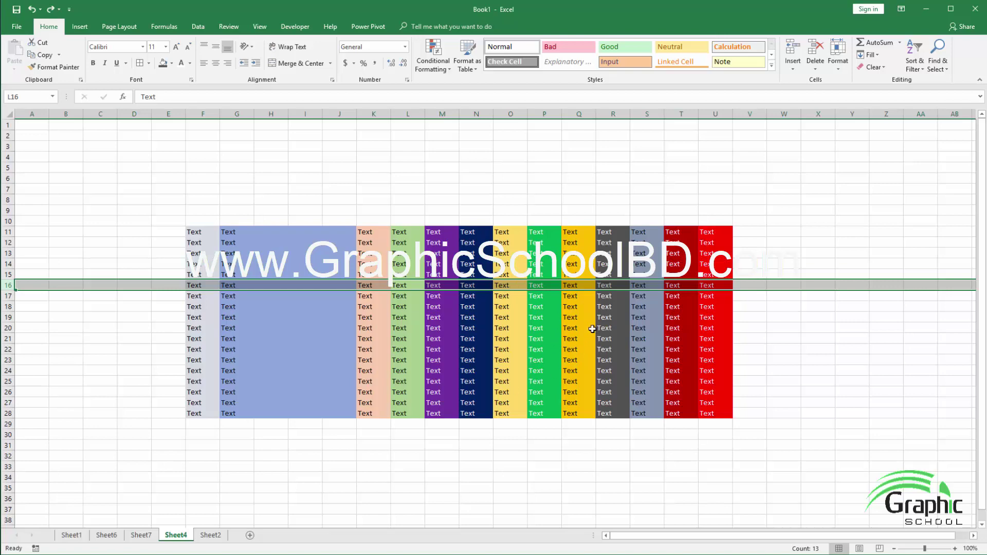
- Enter 10 in G38 and 20 in H38
scroll(581, 322, down, 3)
scroll(567, 314, down, 3)
scroll(568, 315, down, 2)
scroll(283, 297, down, 1)
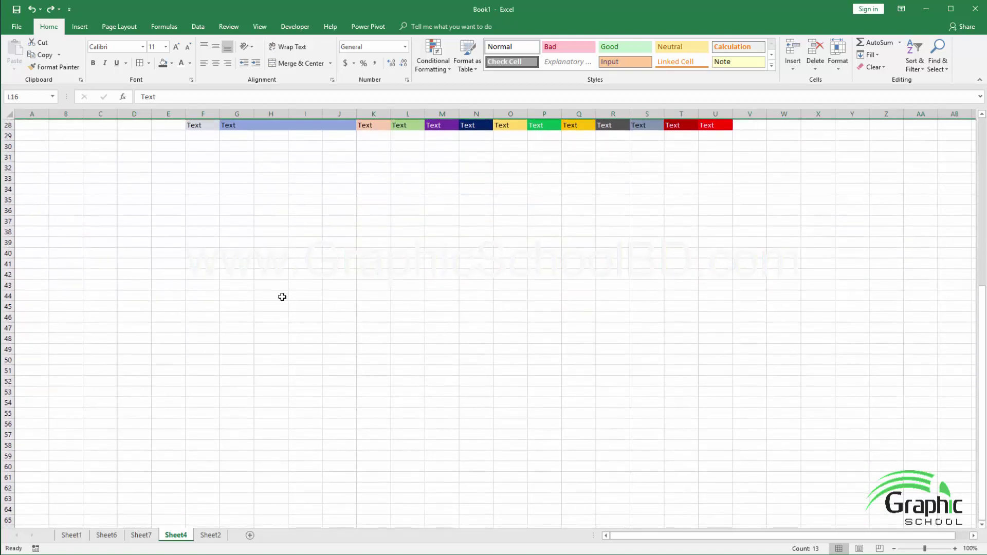
click(237, 232)
text(o)
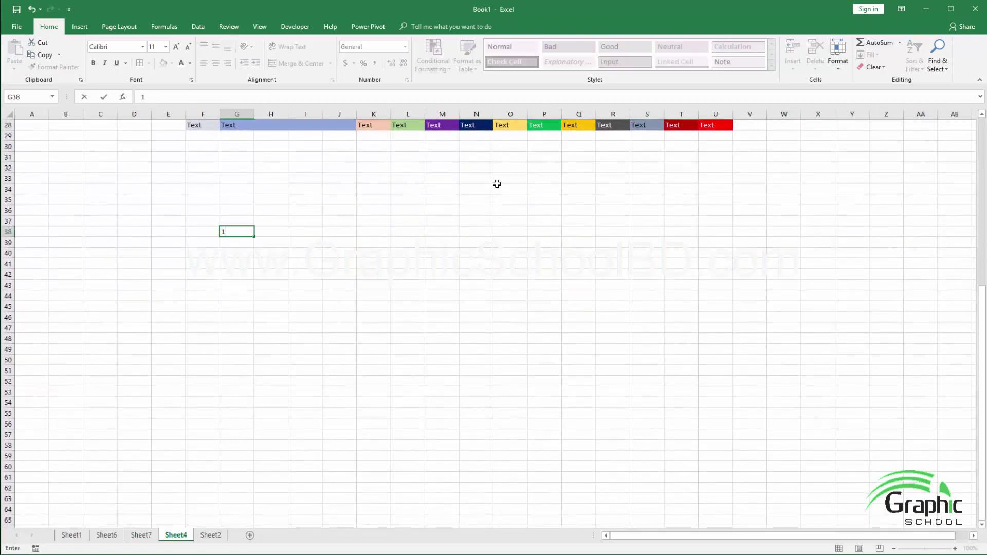
text(0)
key(Tab)
text(20)
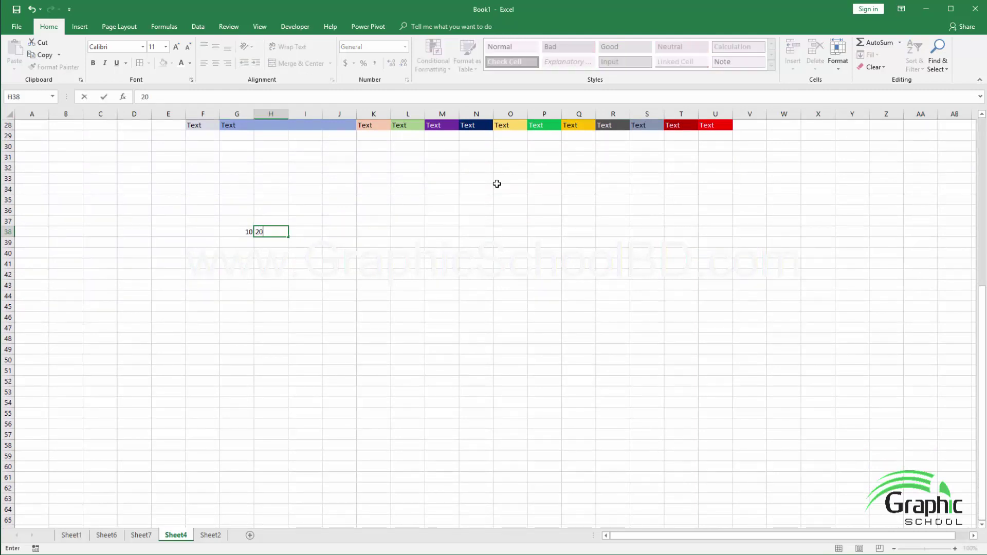
key(Tab)
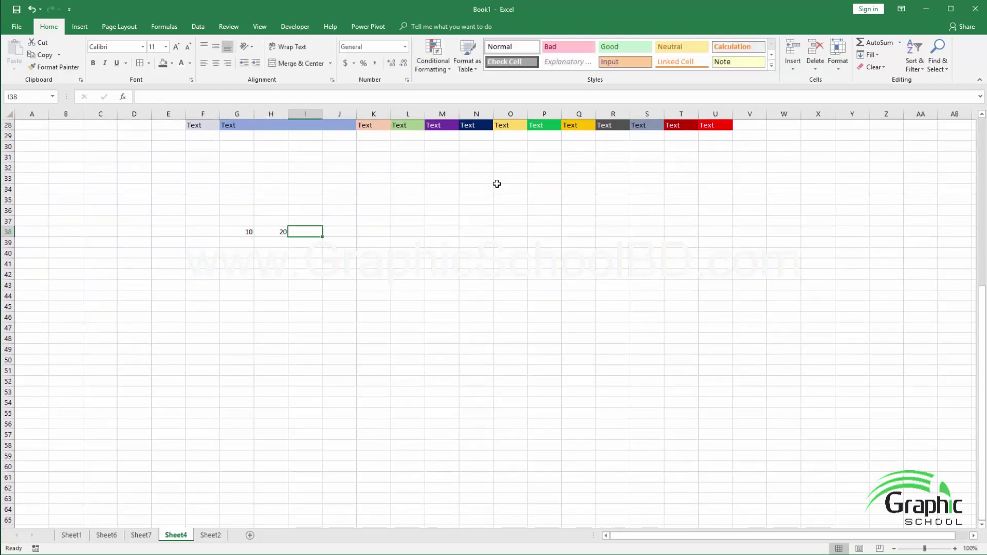
- Enter 50 in H81 and 60 in I81, then scroll back up
scroll(496, 184, down, 10)
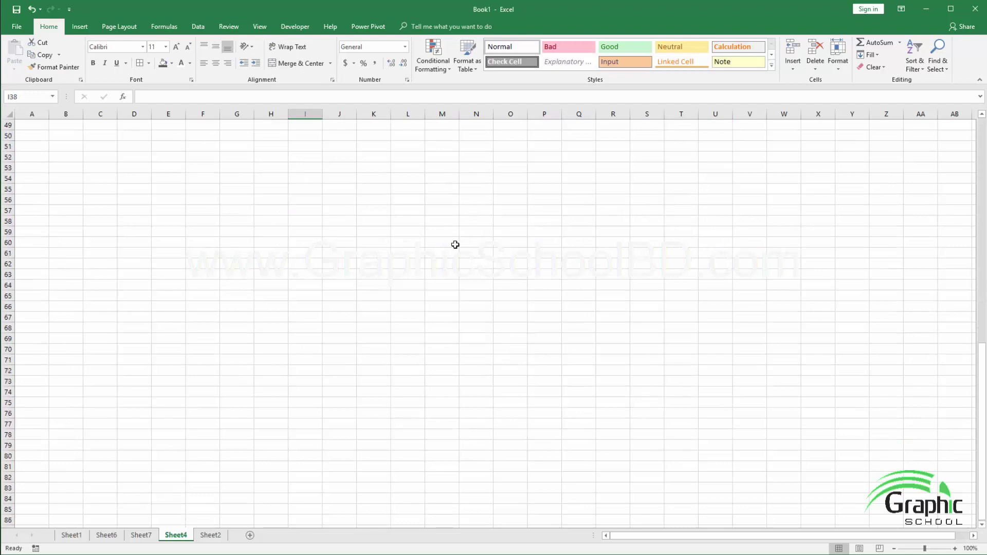
click(278, 372)
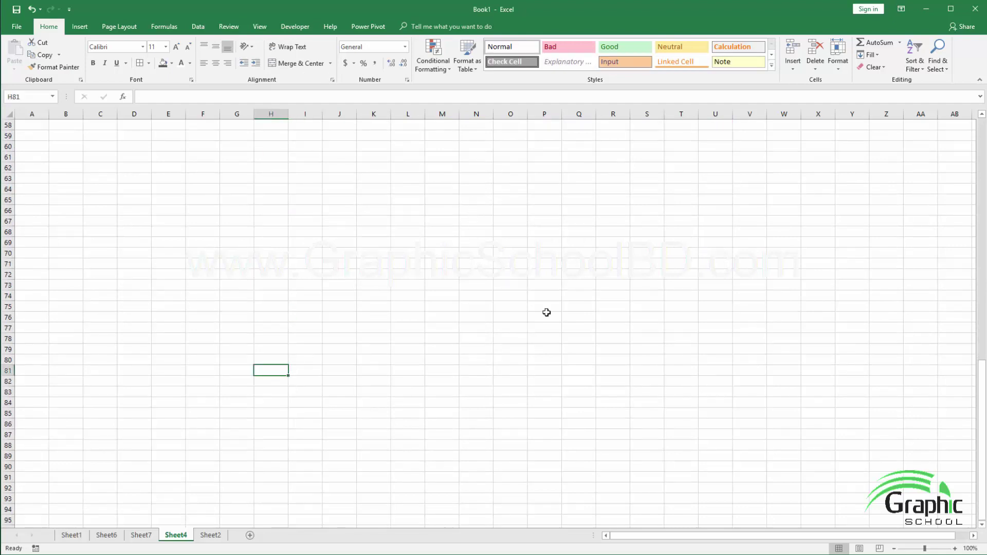
text(50)
key(Tab)
text(60)
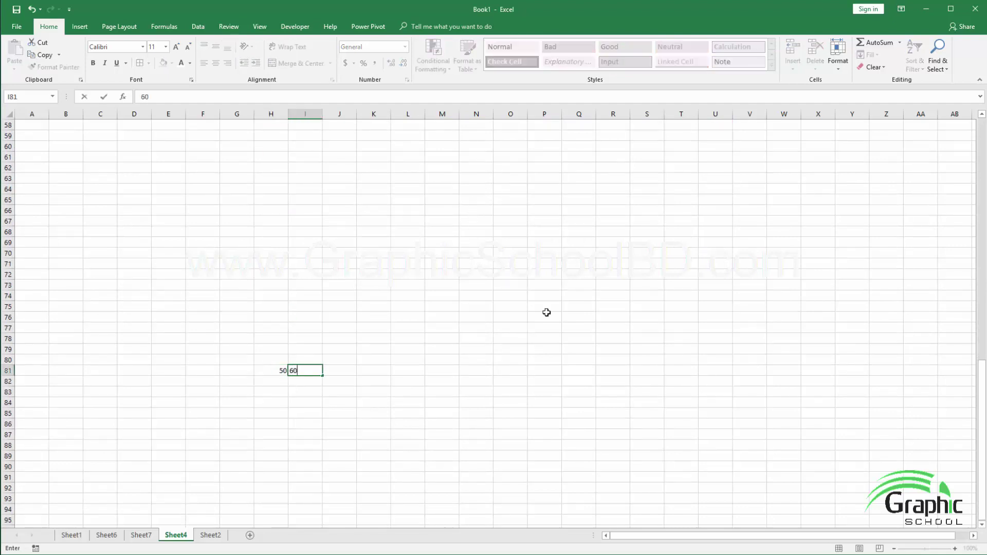
key(Tab)
scroll(547, 313, up, 4)
scroll(547, 313, up, 7)
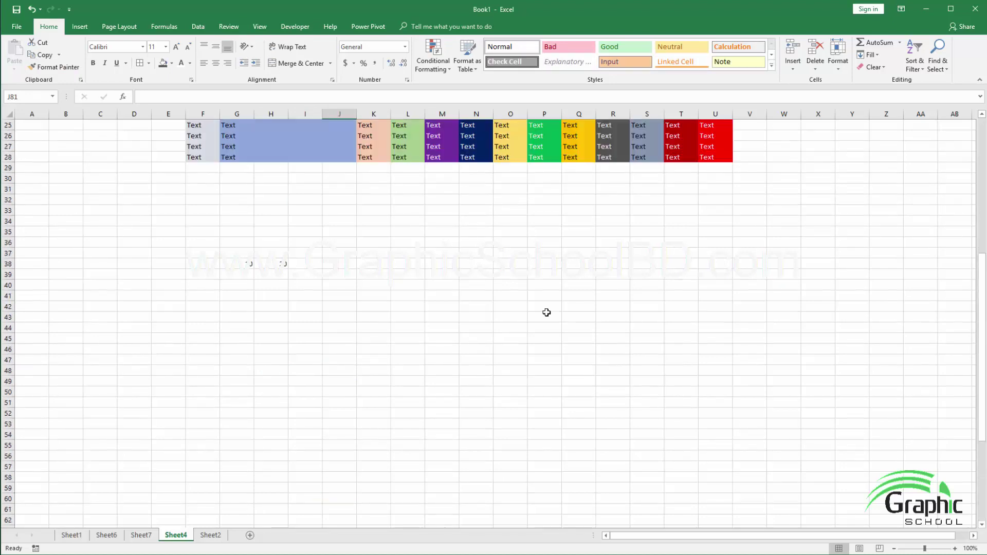
- Enter =SUM(G38:H38) in I38 so it shows 30, then select G38
click(315, 265)
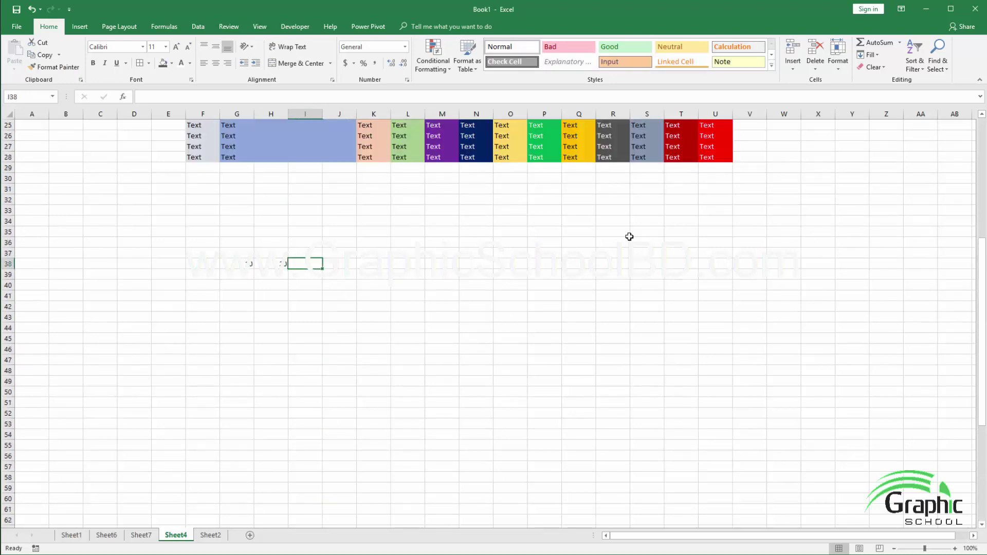
text(=sum)
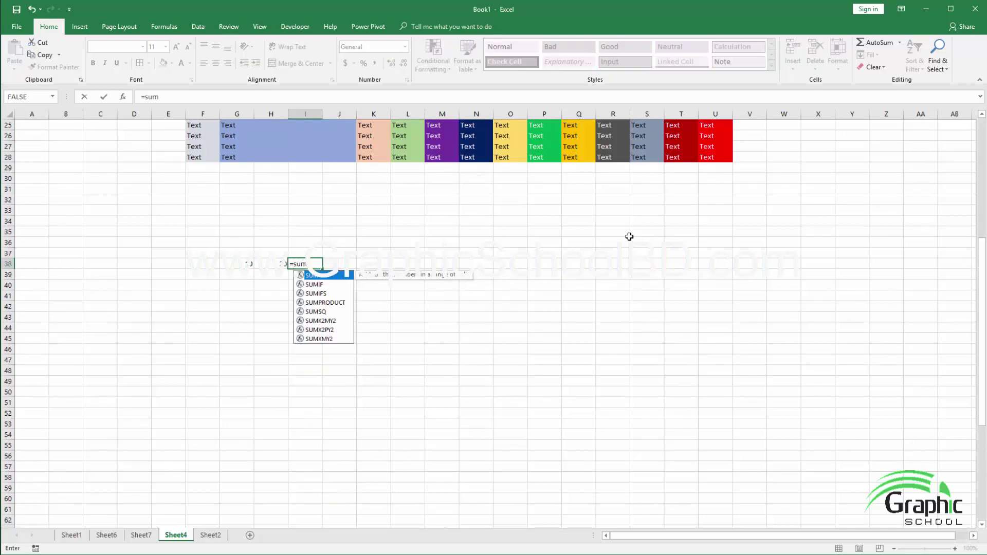
text(()
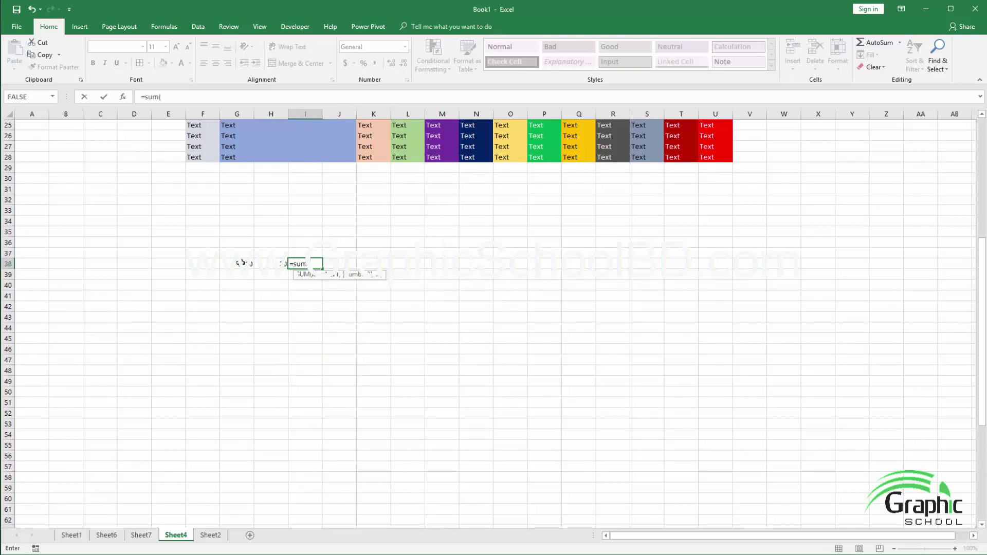
drag(242, 264, 271, 264)
text())
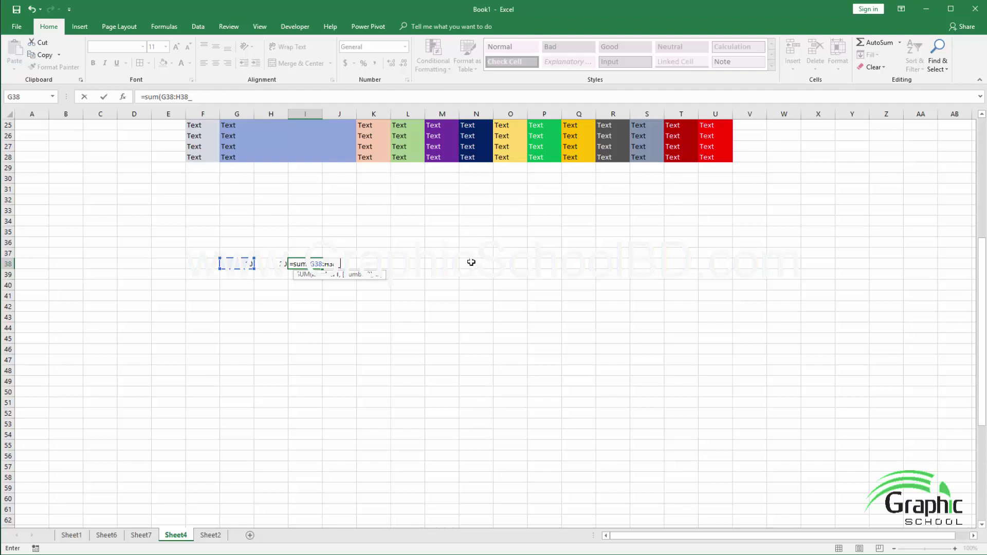
key(Return)
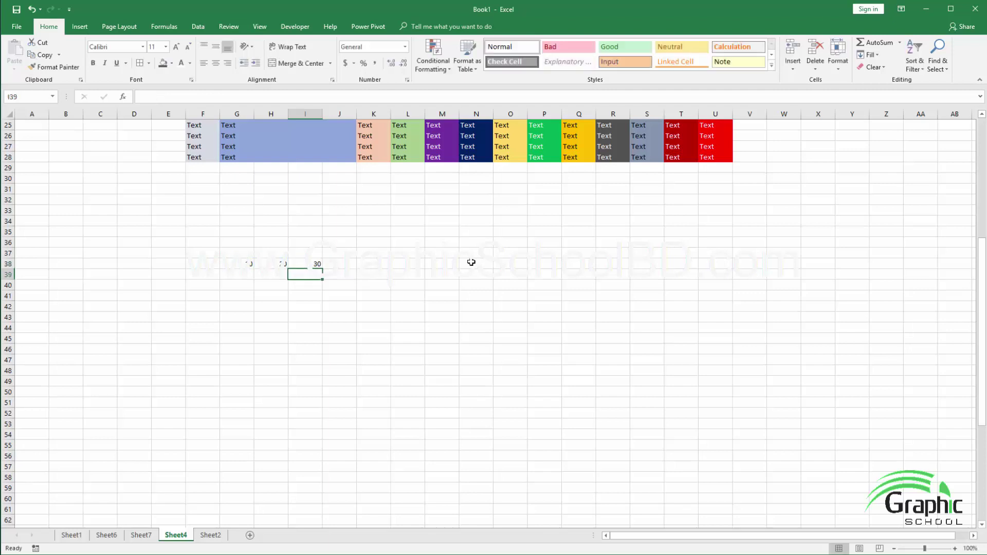
click(384, 263)
click(247, 264)
- Copy the value in G38 and select H81 holding 50 further down
key(ctrl+c)
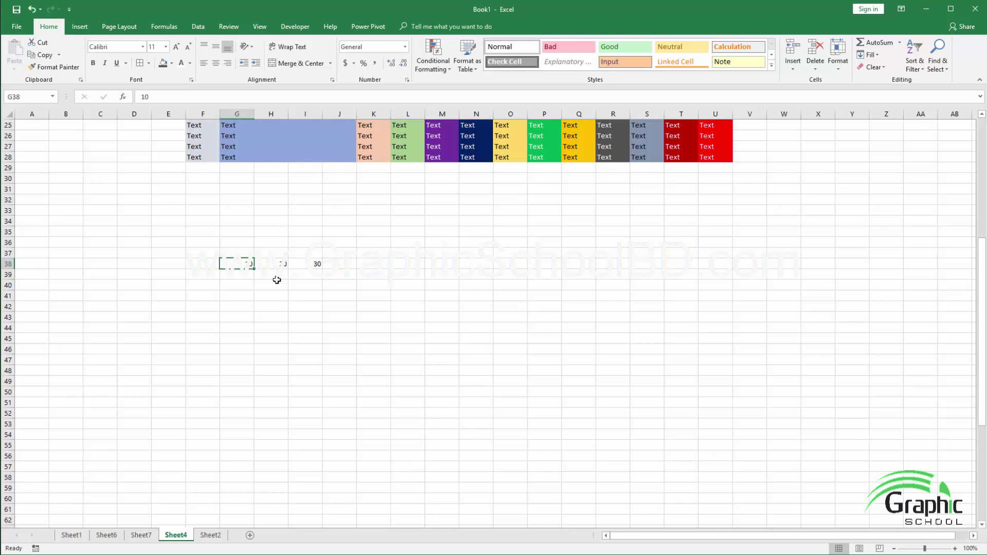
scroll(277, 280, down, 4)
scroll(293, 295, down, 5)
scroll(309, 311, down, 2)
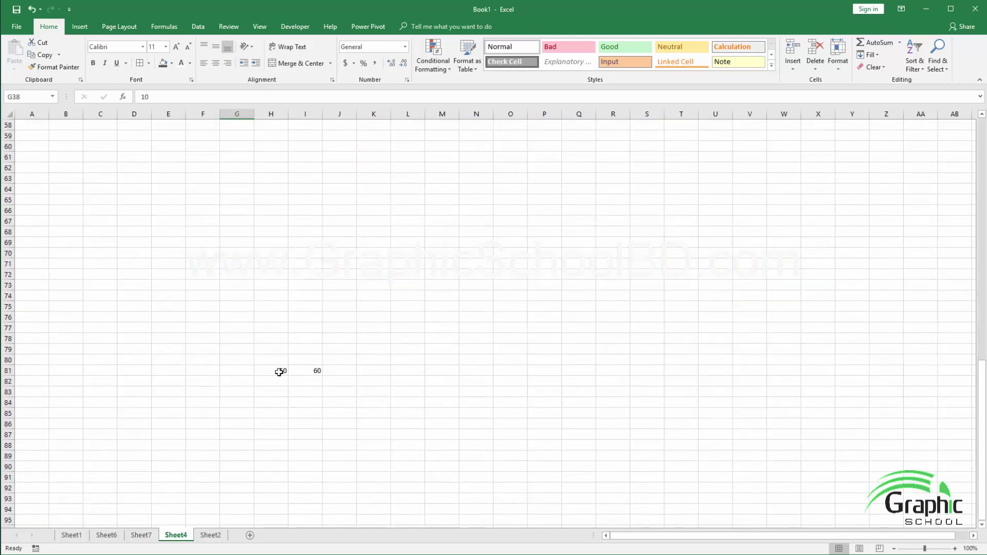
scroll(288, 370, up, 2)
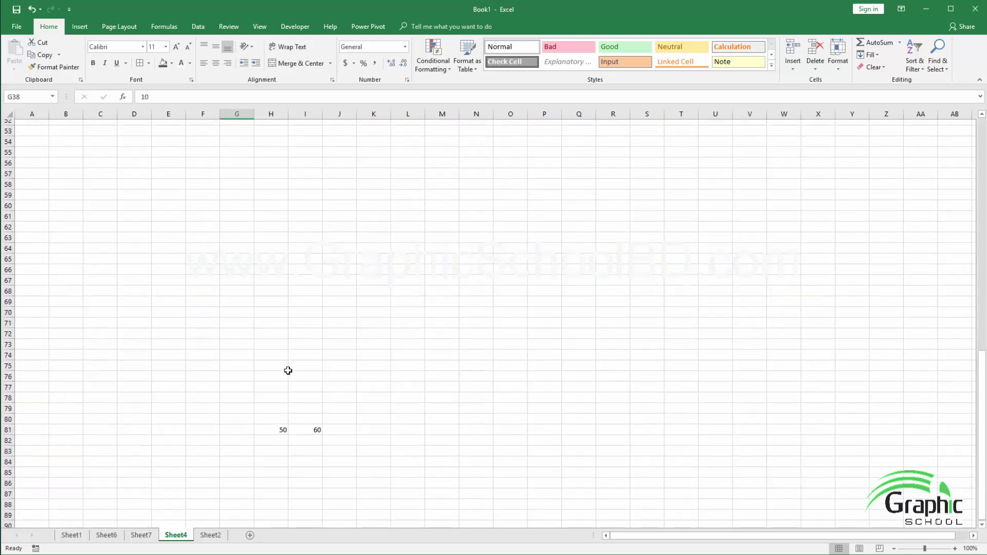
scroll(288, 371, down, 3)
click(280, 337)
scroll(383, 325, up, 6)
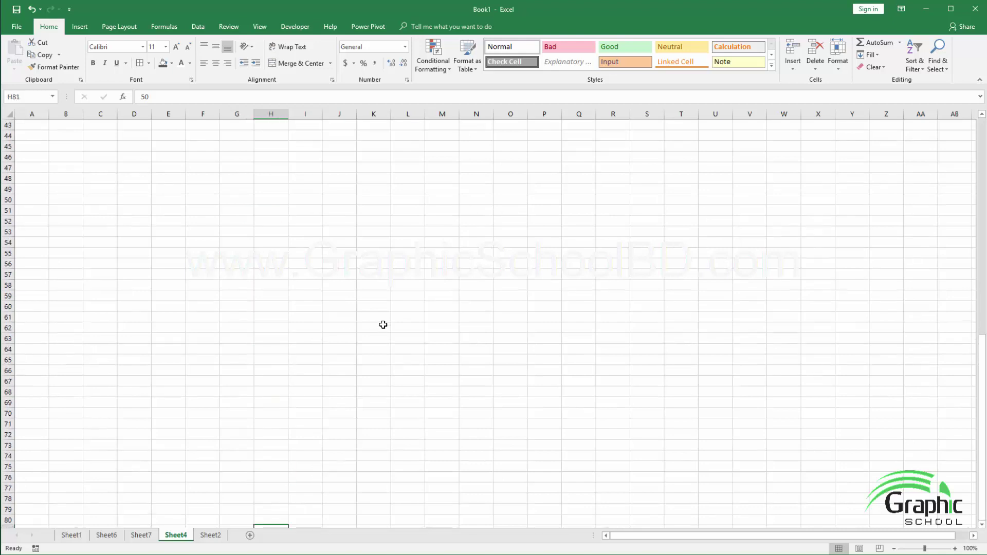
scroll(383, 325, up, 6)
- Start typing =sum( in cell O43
click(514, 318)
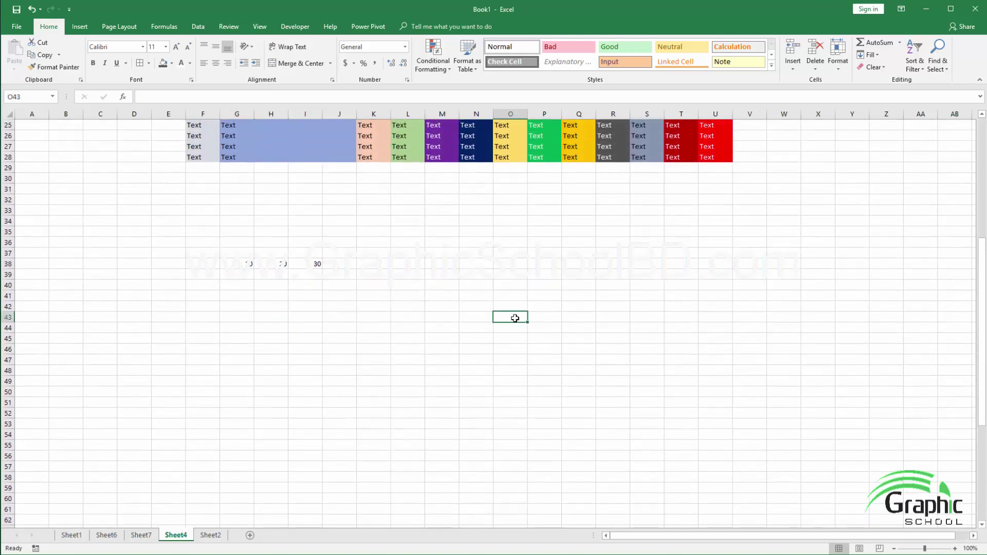
scroll(260, 335, down, 3)
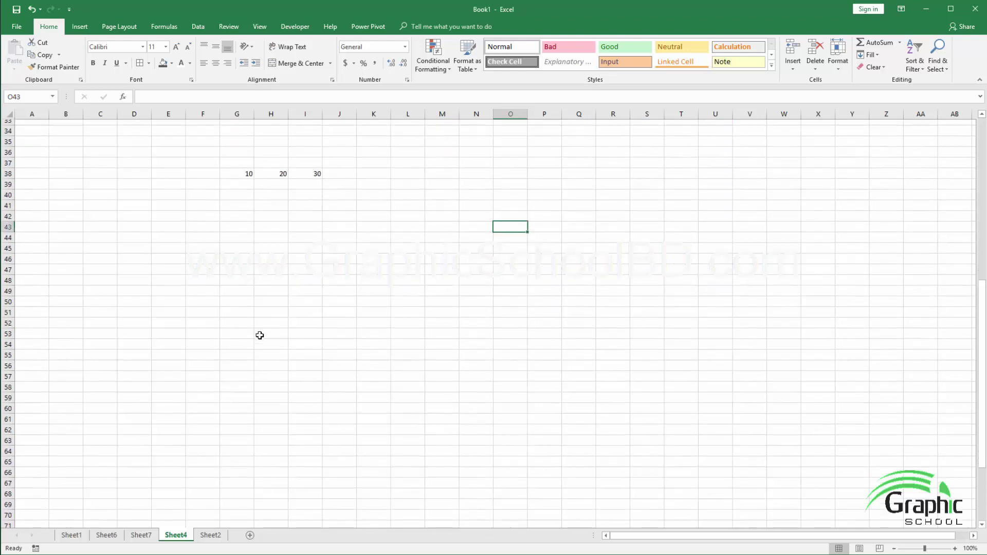
scroll(469, 310, up, 2)
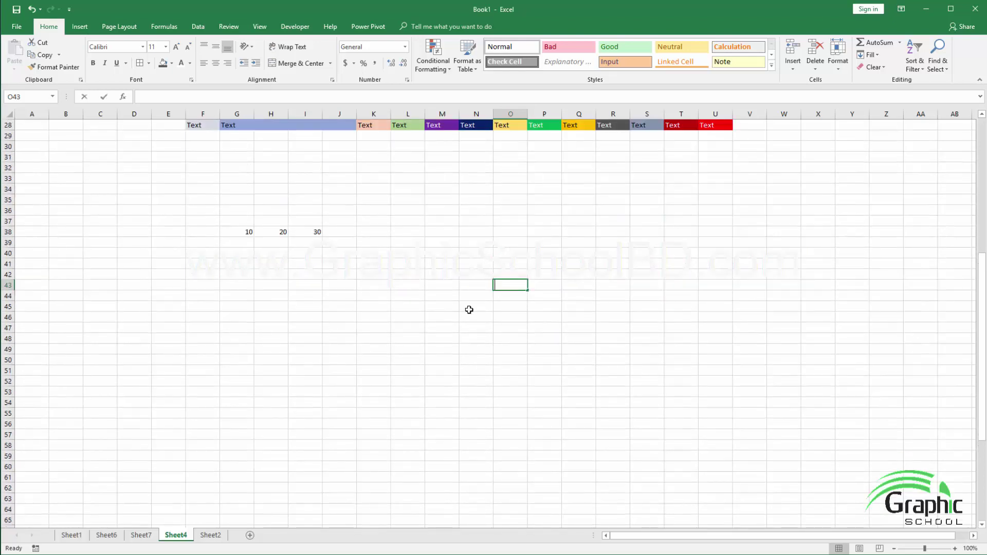
text(=su)
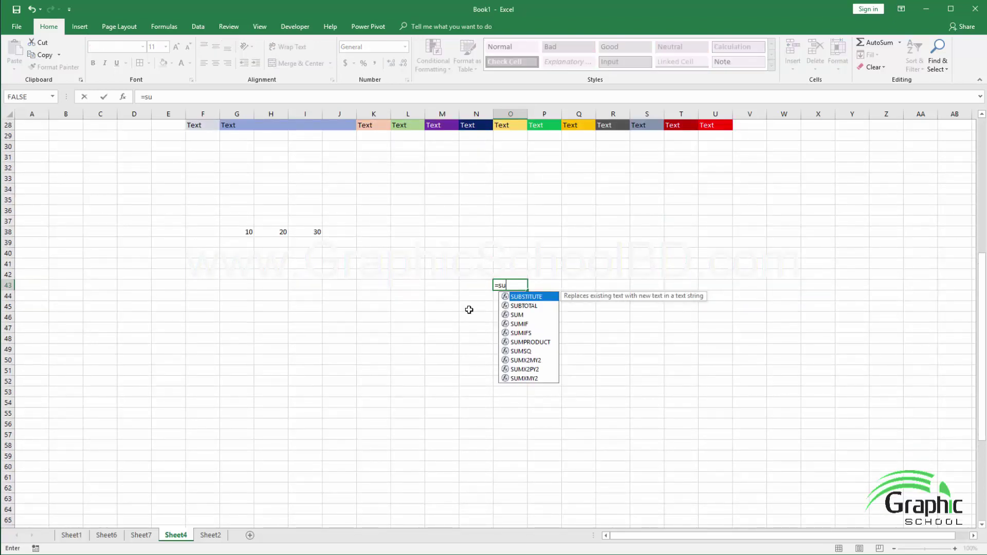
text(m()
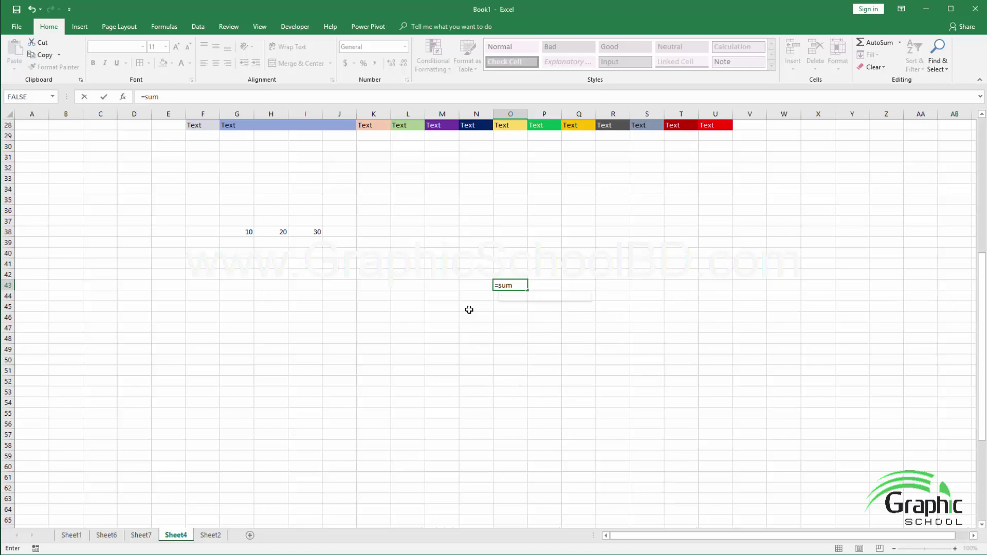
- Point the open O43 SUM formula at H81, then bring O43 back into view
scroll(465, 306, up, 1)
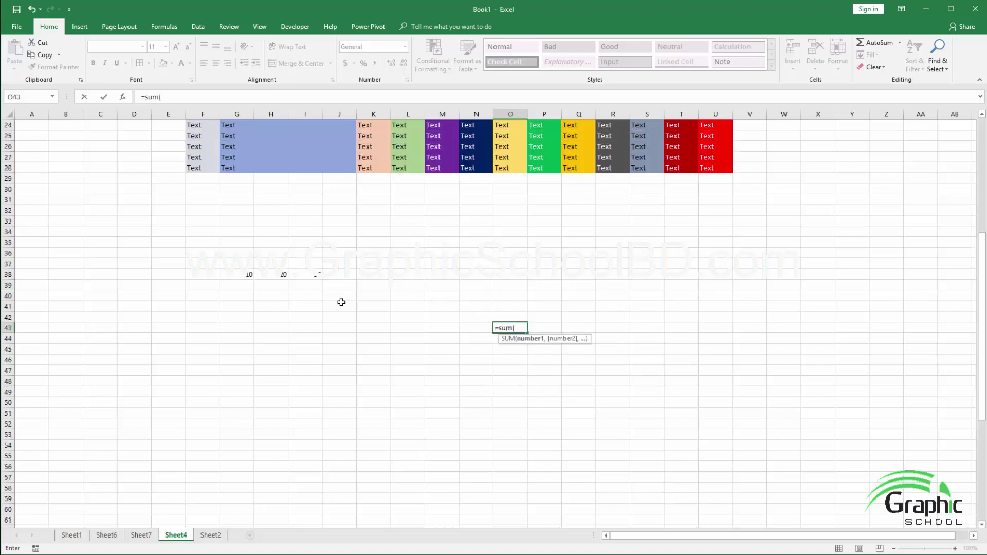
click(247, 278)
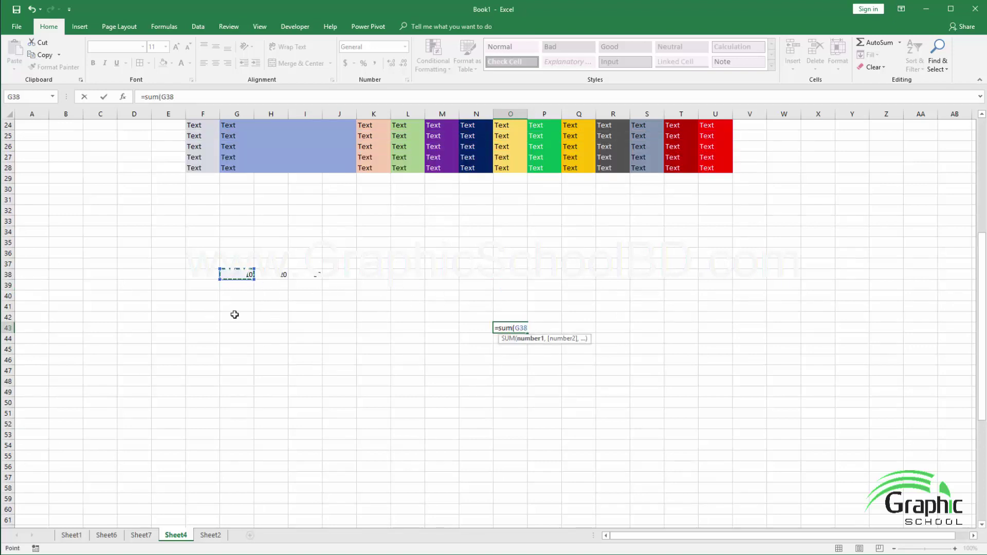
scroll(249, 315, down, 2)
scroll(254, 316, down, 8)
scroll(254, 316, down, 3)
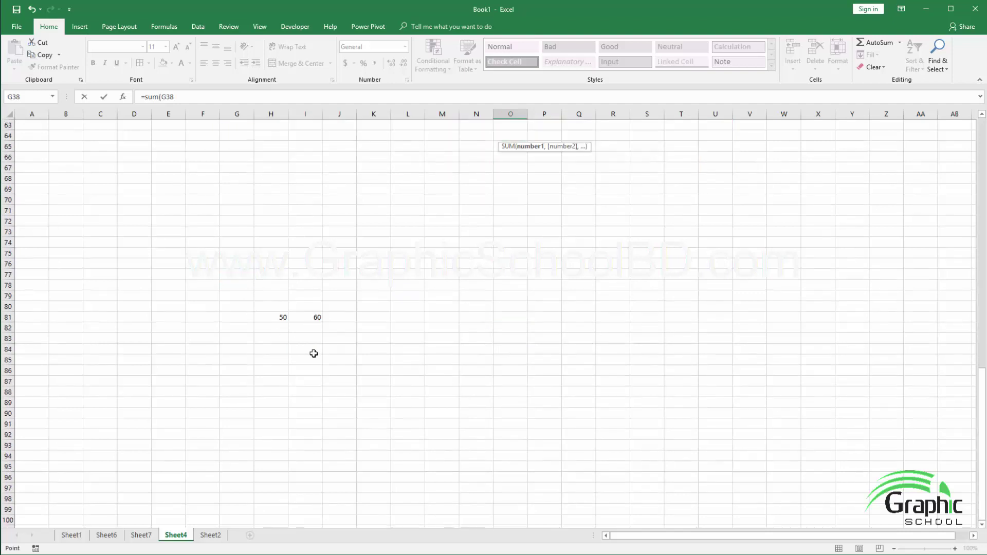
click(282, 319)
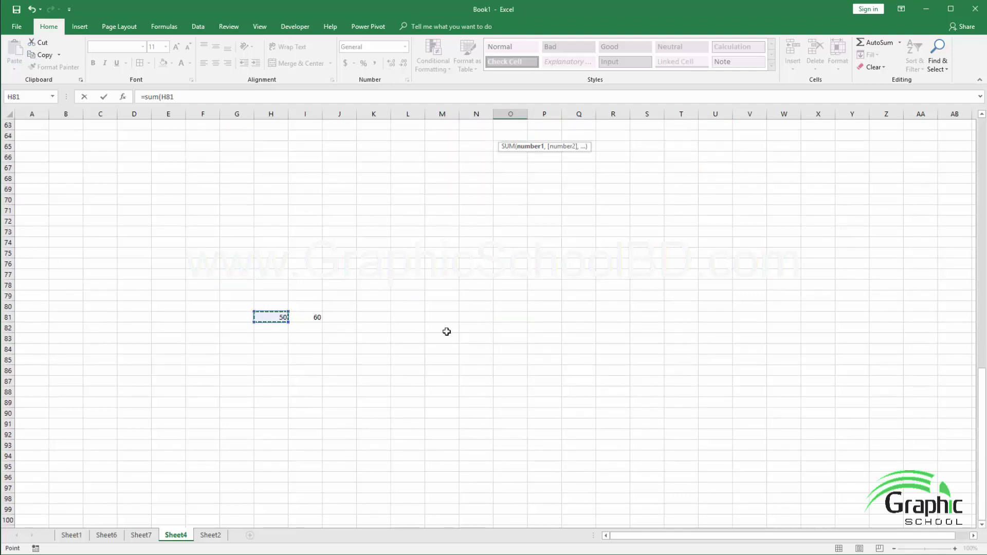
scroll(451, 329, up, 2)
scroll(453, 328, up, 6)
scroll(453, 329, up, 4)
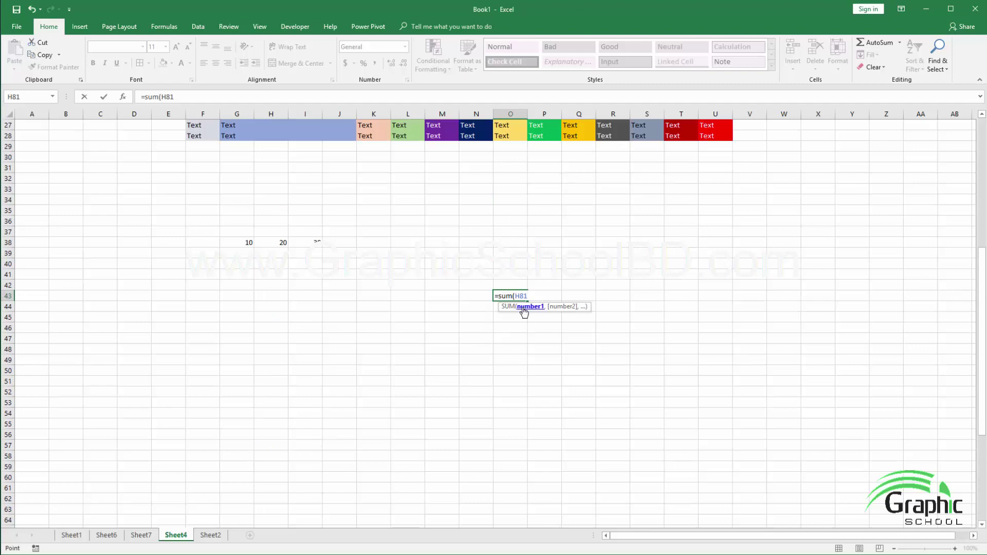
scroll(523, 293, down, 3)
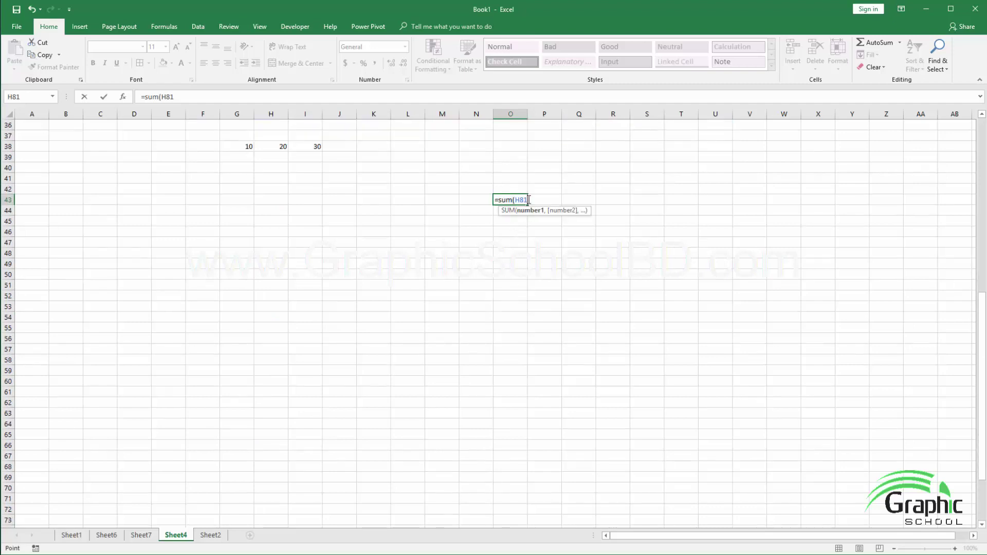
scroll(526, 264, down, 4)
scroll(523, 296, down, 4)
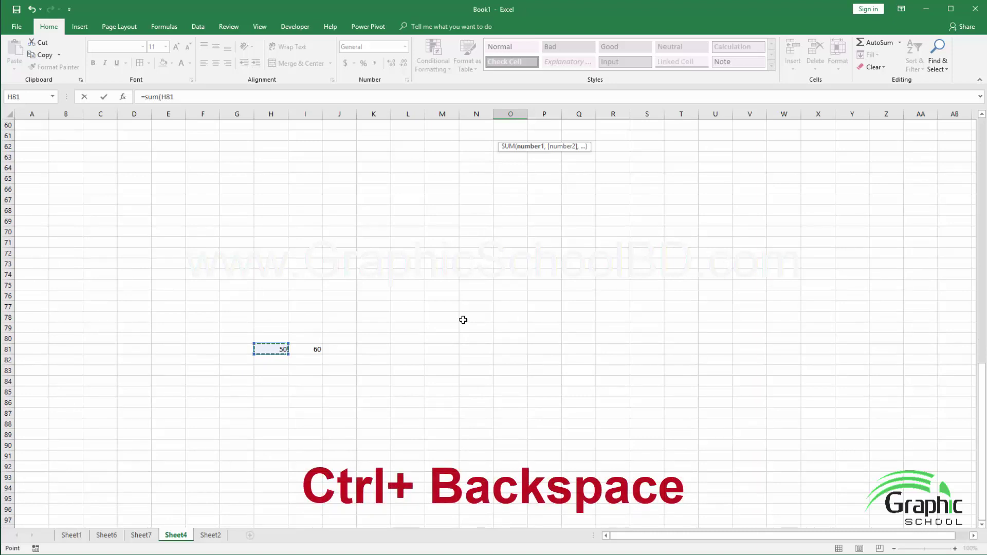
key(ctrl+BackSpace)
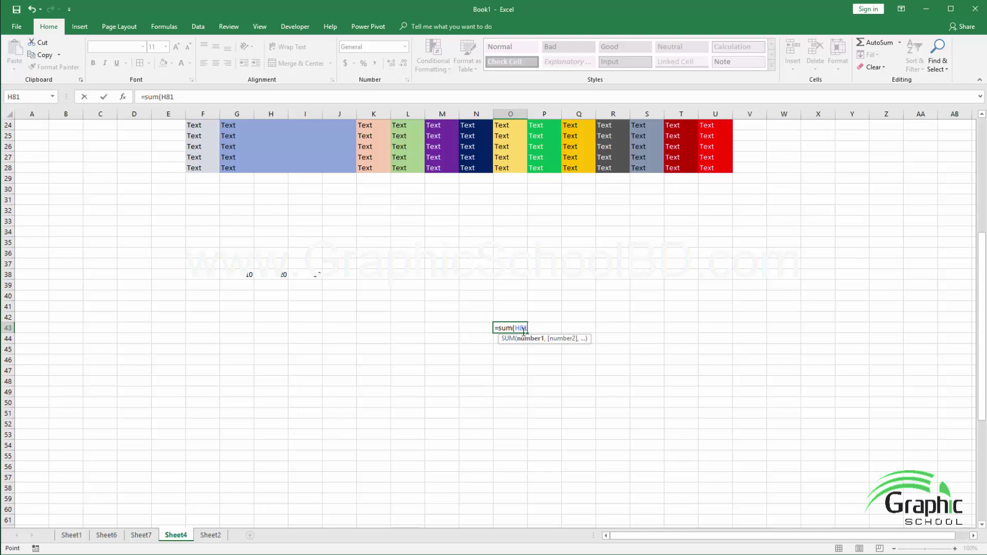
- Replace H81 in the O43 formula with I38*I81, returning the view to O43
key(BackSpace)
key(BackSpace)
key(BackSpace)
click(315, 277)
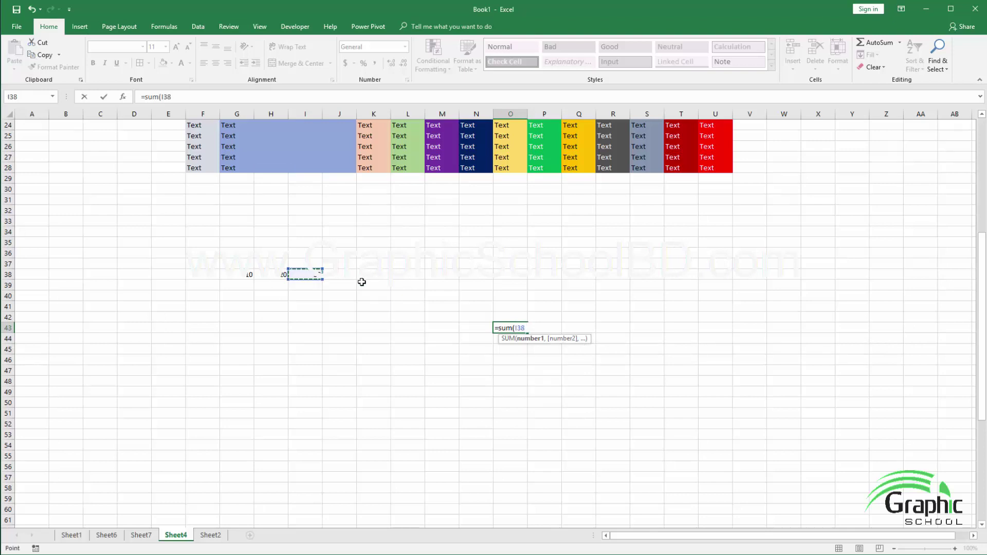
text(*)
scroll(362, 284, down, 8)
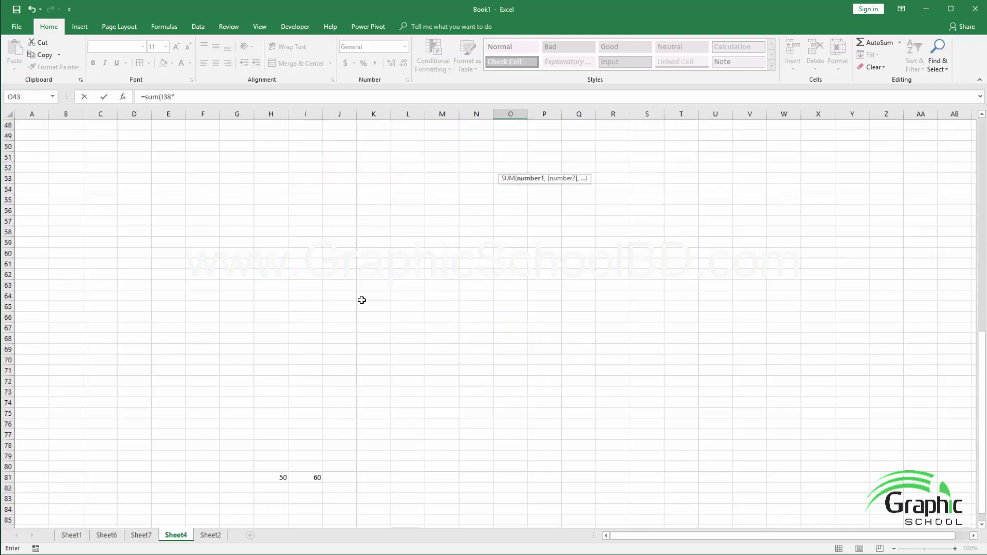
scroll(361, 300, down, 3)
click(305, 383)
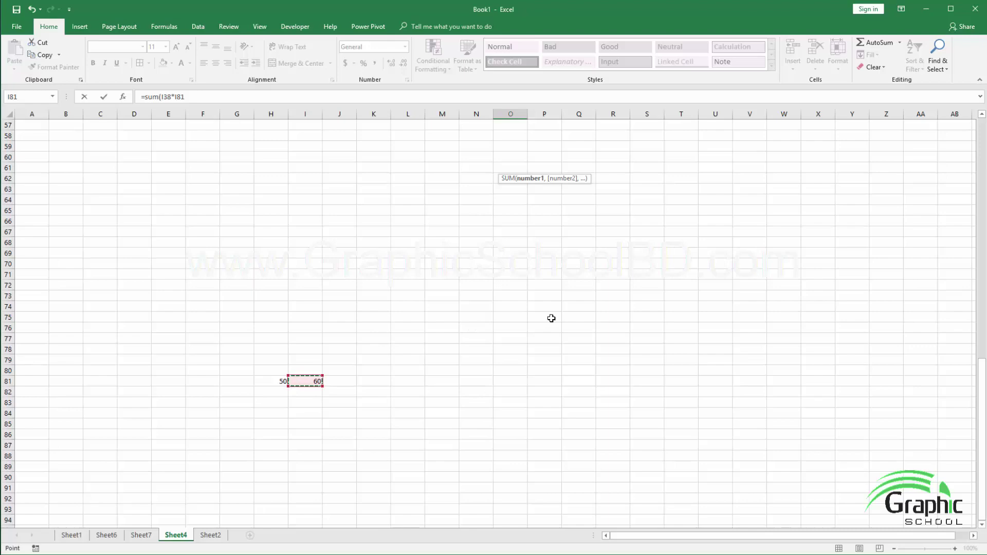
key(ctrl+BackSpace)
key(ctrl+BackSpace)
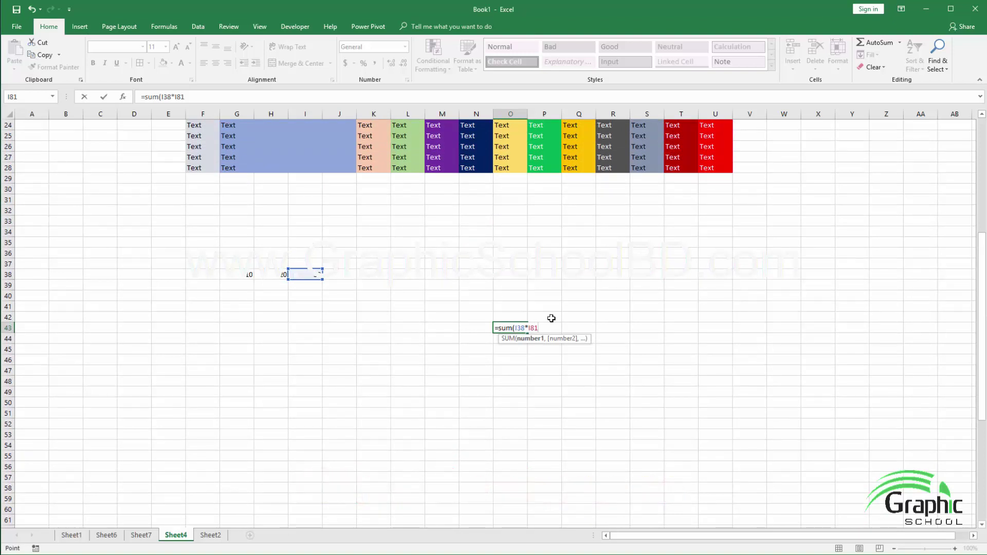
- Close and commit =SUM(I38*I81) in O43 so it shows 1800, then scroll to review it
text())
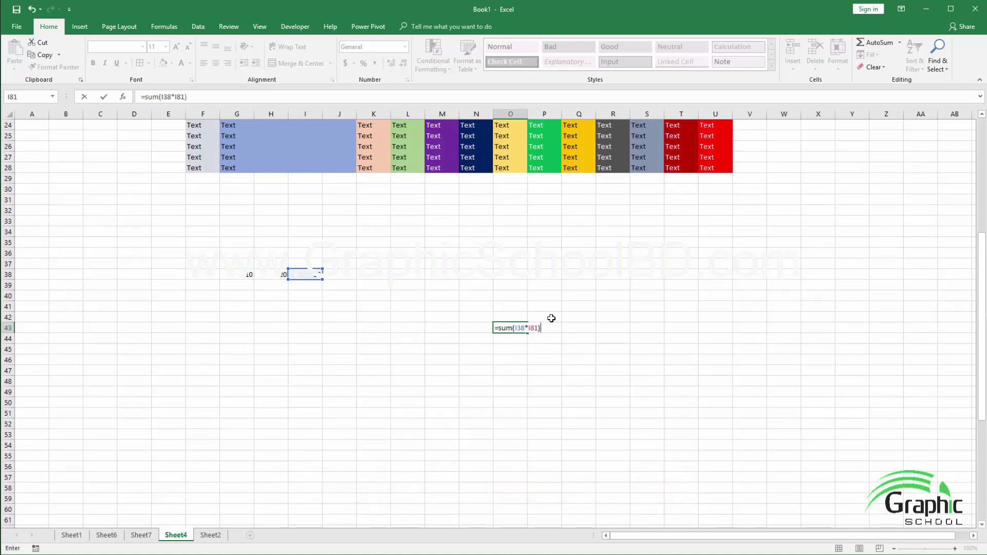
key(Return)
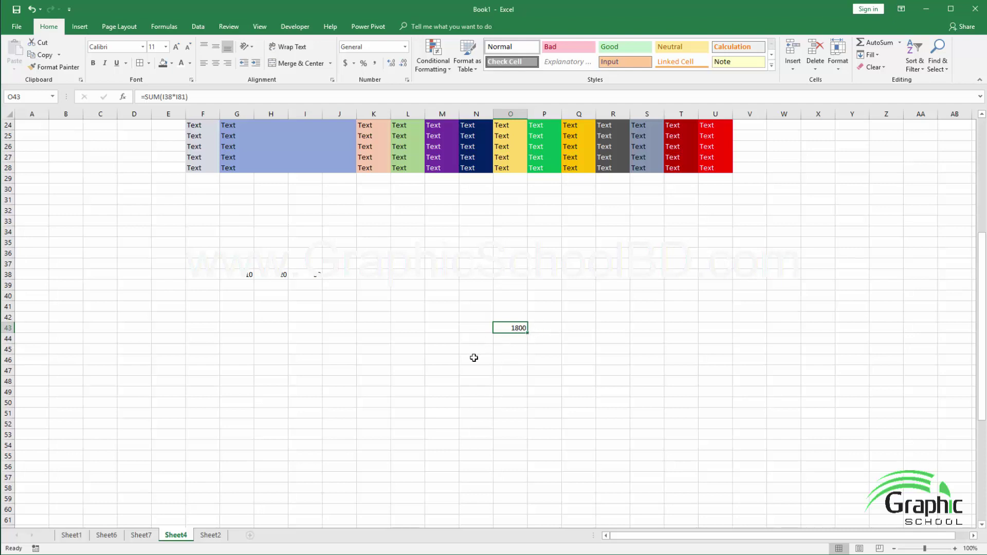
scroll(434, 407, down, 9)
scroll(435, 409, down, 6)
scroll(440, 412, down, 4)
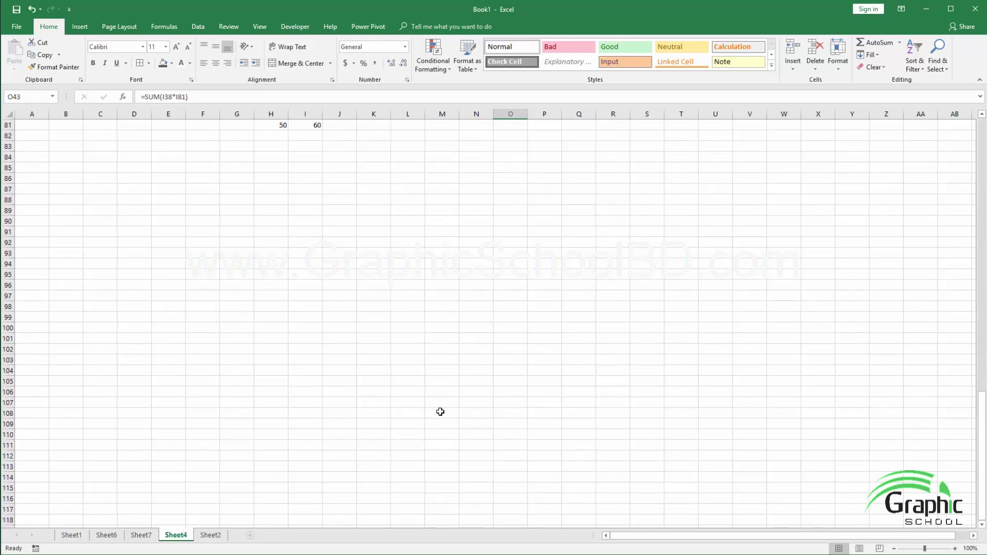
scroll(440, 411, down, 1)
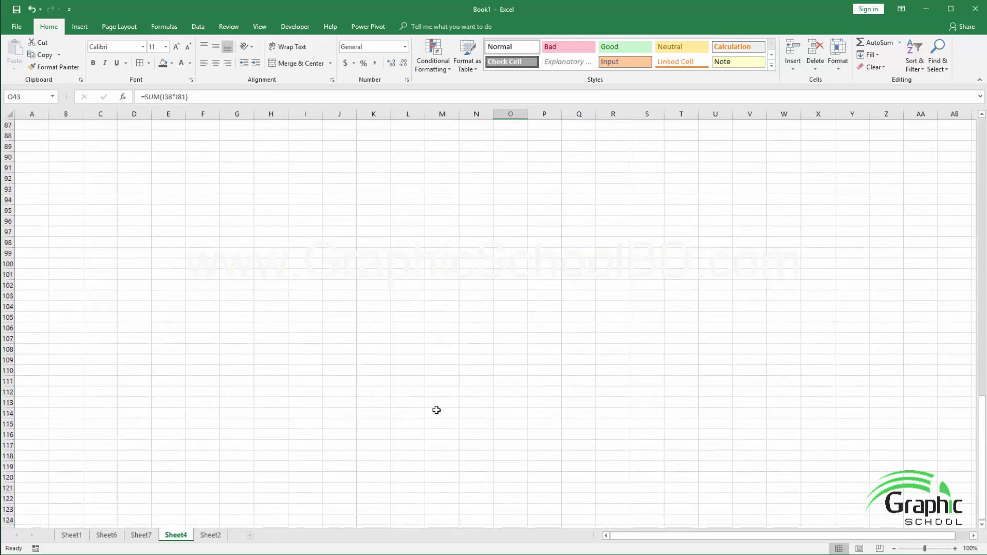
scroll(439, 410, up, 2)
scroll(460, 414, up, 1)
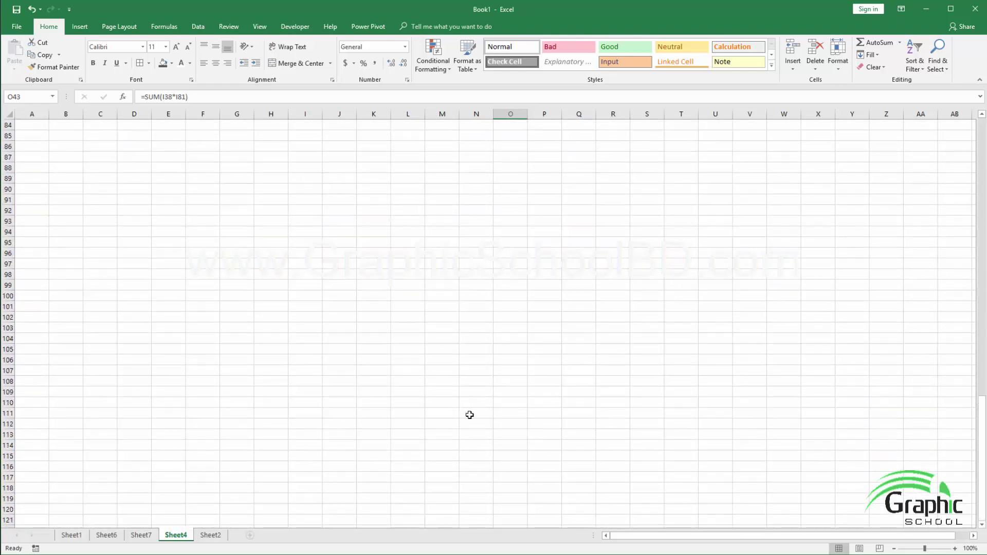
scroll(469, 414, up, 2)
scroll(487, 394, up, 7)
scroll(493, 385, up, 8)
scroll(492, 383, up, 2)
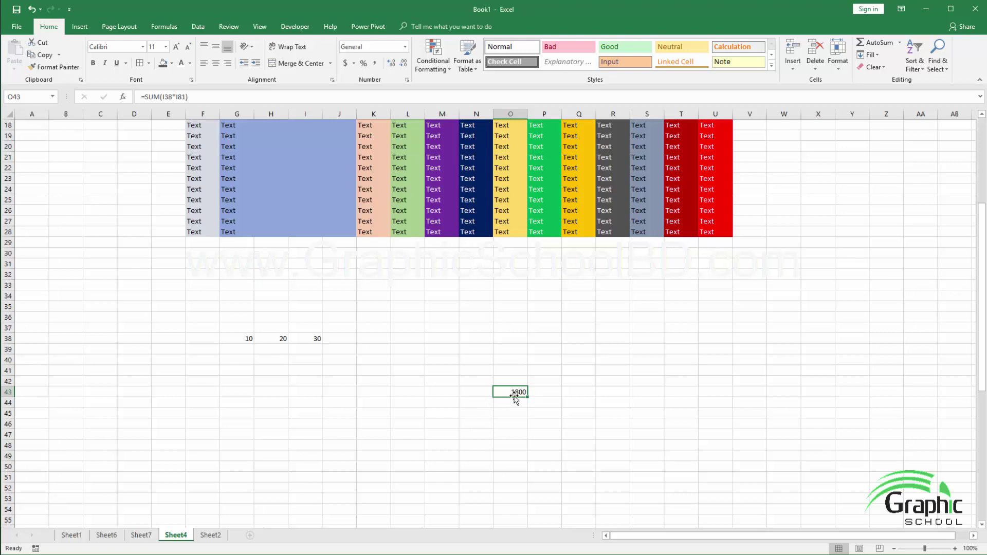
- Move to Sheet7 and drag-select the ok block H13:S38
key(ctrl+Page_Up)
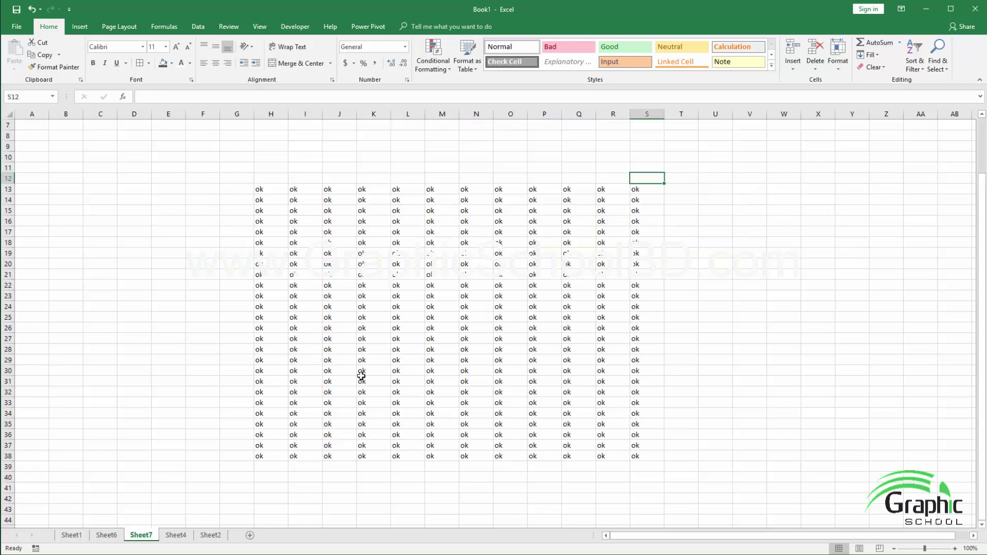
click(267, 197)
drag(267, 197, 535, 427)
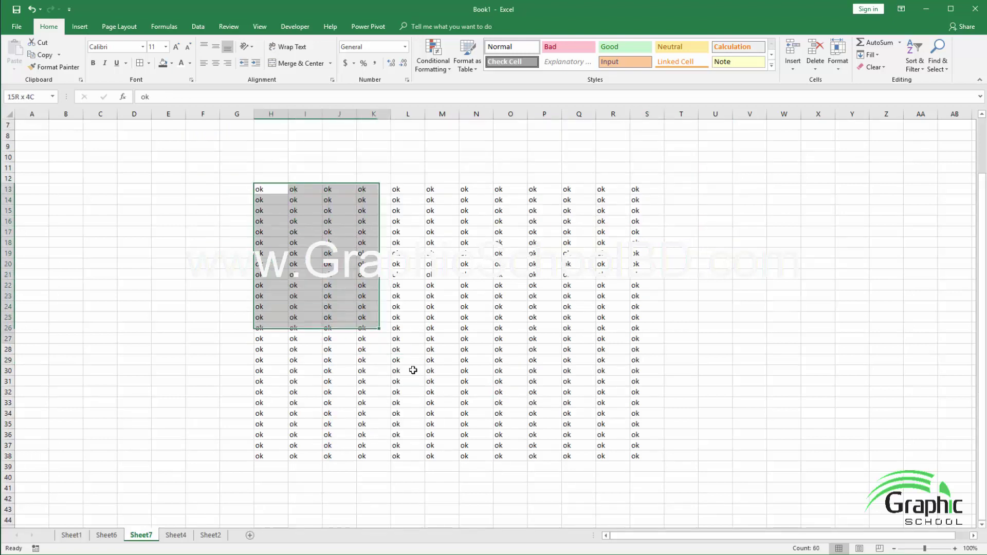
click(435, 360)
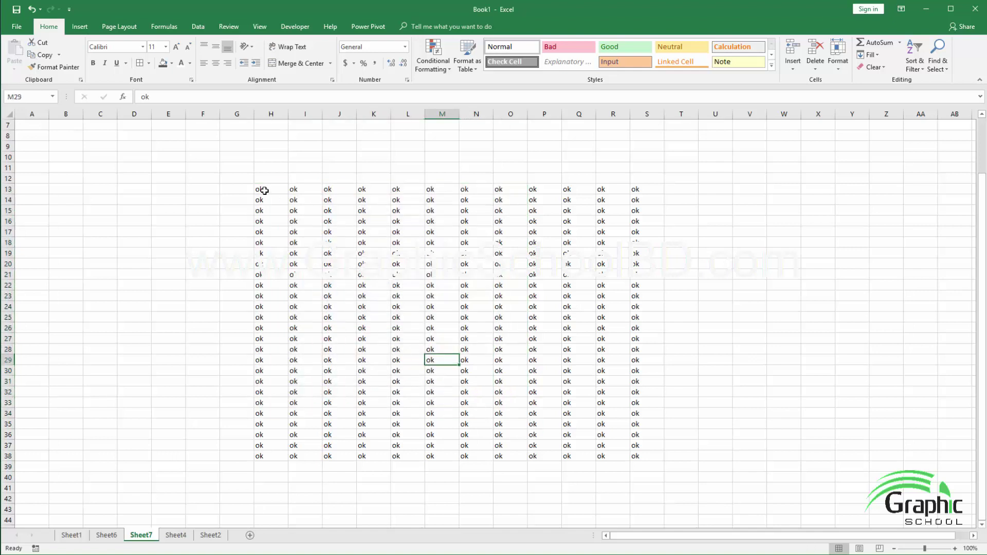
drag(264, 191, 649, 456)
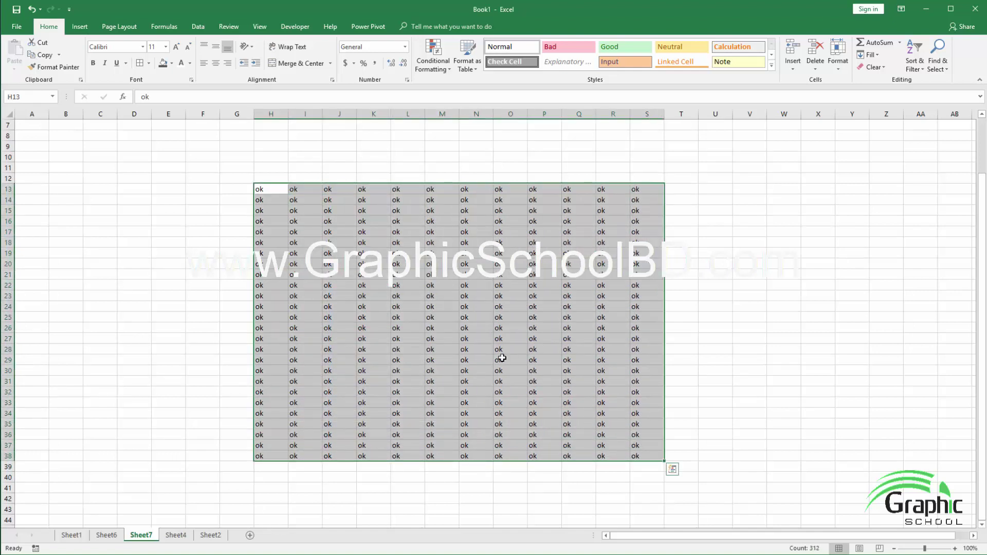
click(441, 317)
drag(274, 194, 659, 458)
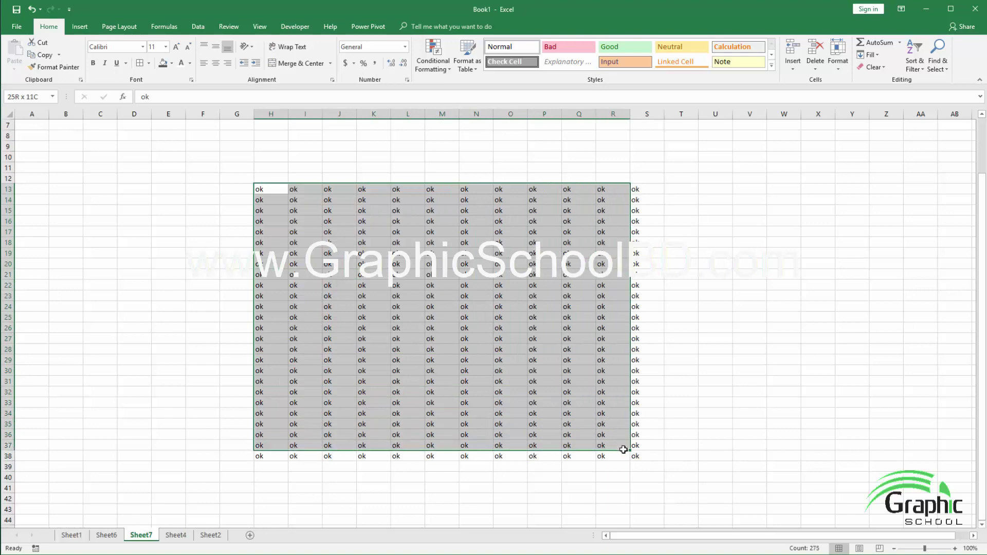
- Scroll through the ok block, then drag a larger selection starting at H13
scroll(532, 292, down, 2)
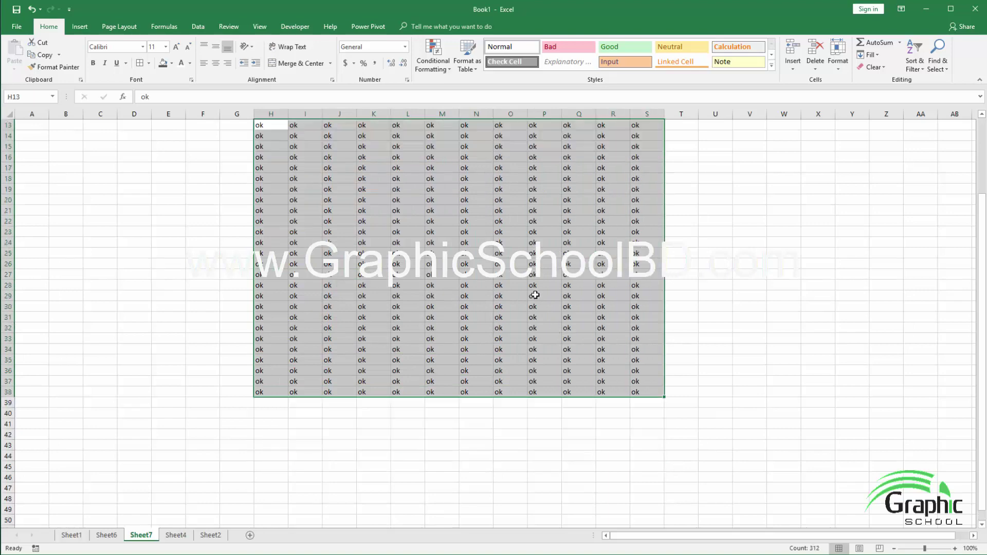
scroll(531, 293, down, 2)
scroll(531, 293, down, 2)
scroll(531, 293, down, 4)
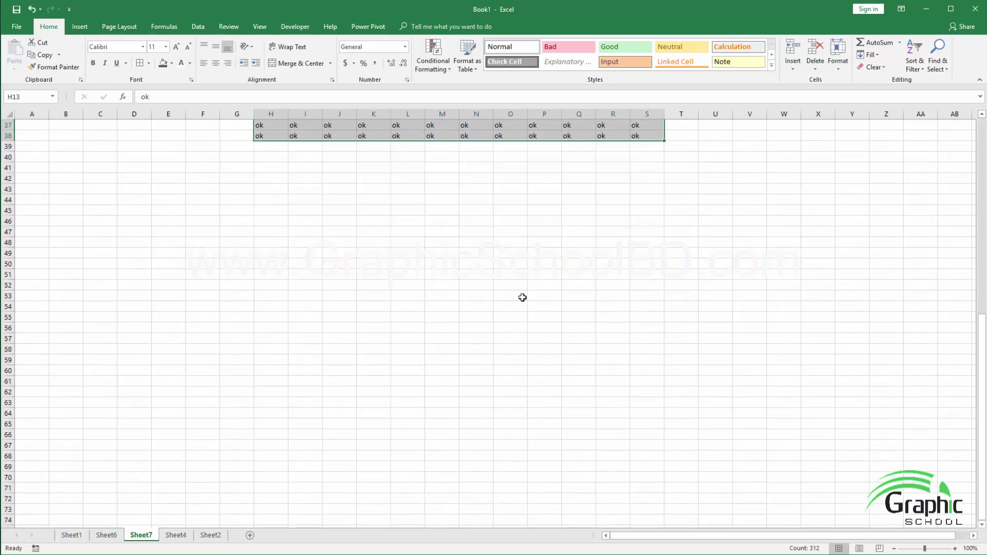
scroll(523, 298, up, 6)
scroll(522, 298, up, 5)
scroll(522, 298, up, 1)
click(515, 296)
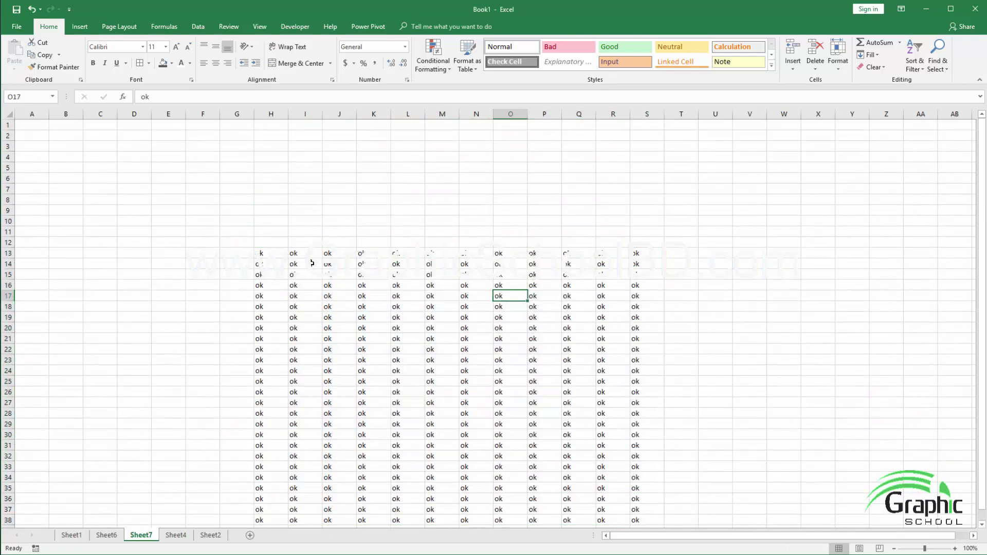
mouse_move(272, 253)
mouse_down()
mouse_move(826, 477)
mouse_move(801, 202)
mouse_up()
- Scroll back to the top and clear the oversized column selection
scroll(800, 202, up, 4)
scroll(801, 202, up, 5)
scroll(801, 201, up, 5)
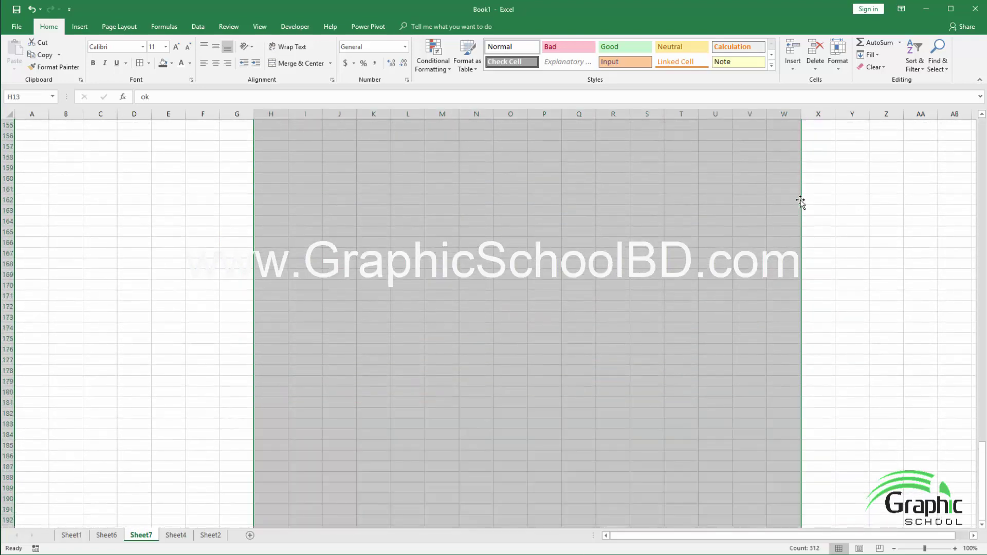
scroll(801, 201, up, 6)
scroll(800, 201, up, 6)
scroll(800, 202, up, 4)
scroll(800, 201, up, 5)
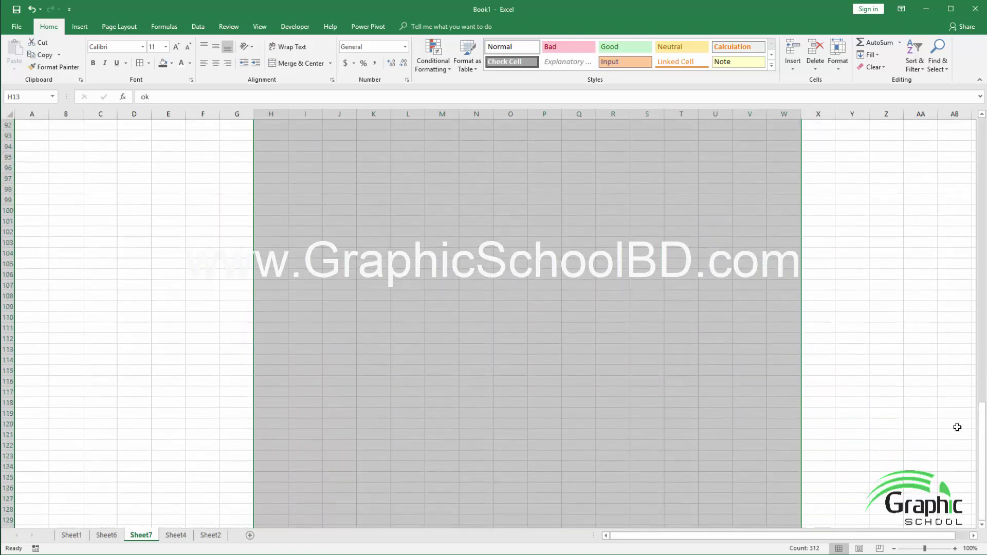
drag(981, 460, 982, 227)
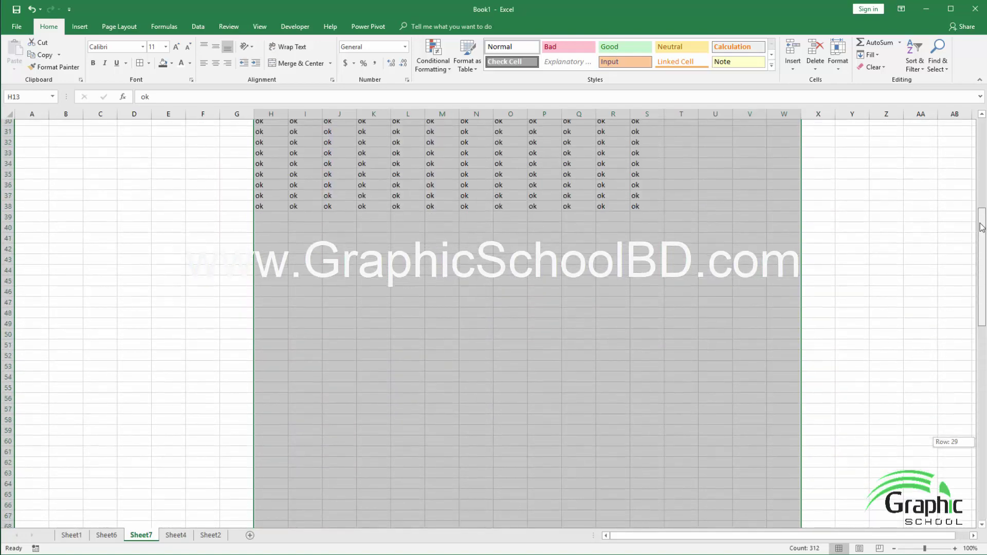
scroll(959, 218, up, 3)
click(782, 265)
scroll(363, 276, up, 5)
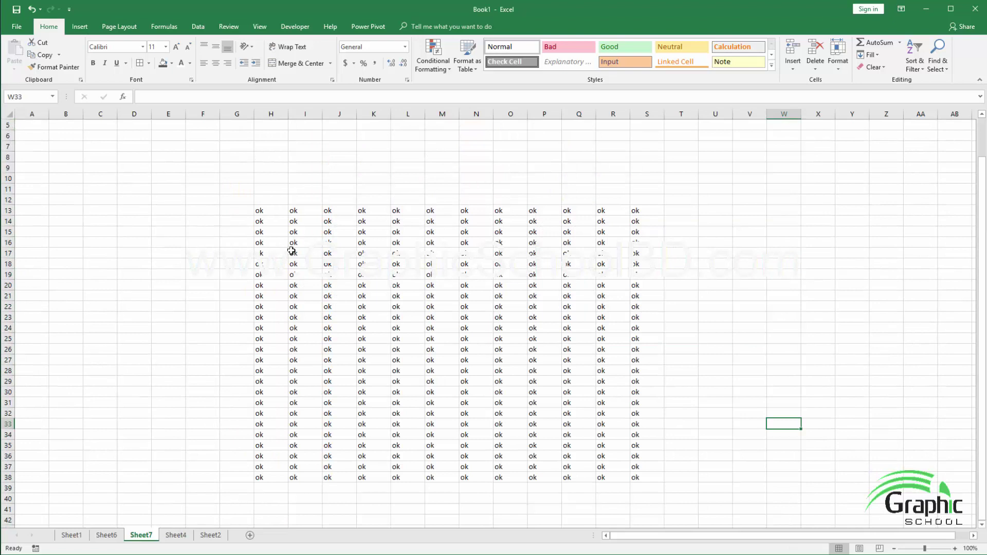
- Select H13:S38 by extending from H13 to the last used cell with Ctrl+Shift+End
click(266, 211)
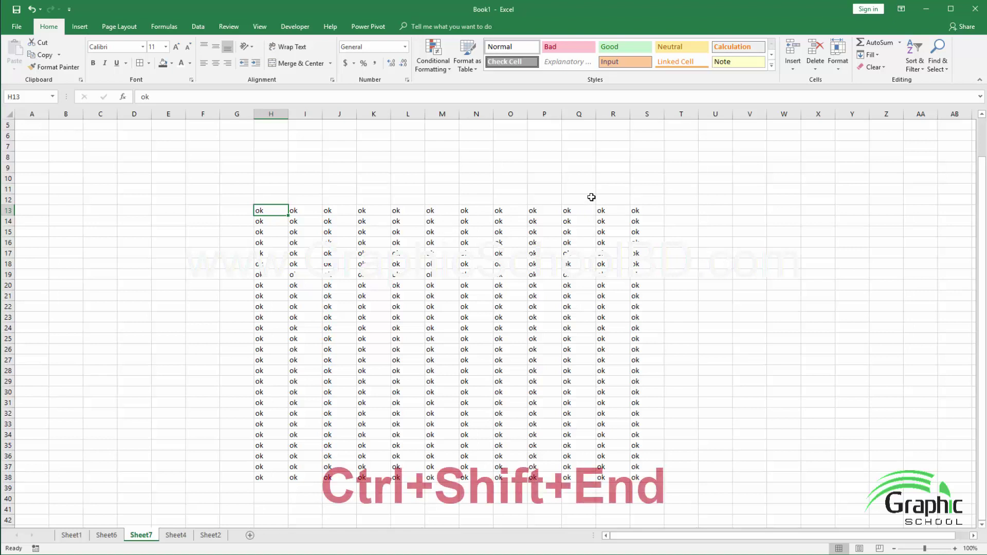
key(ctrl+shift+End)
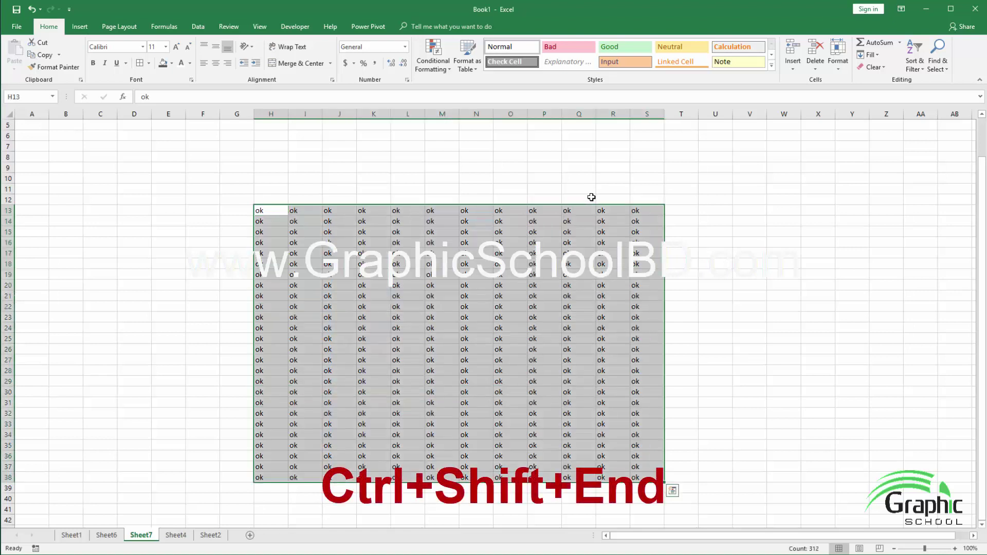